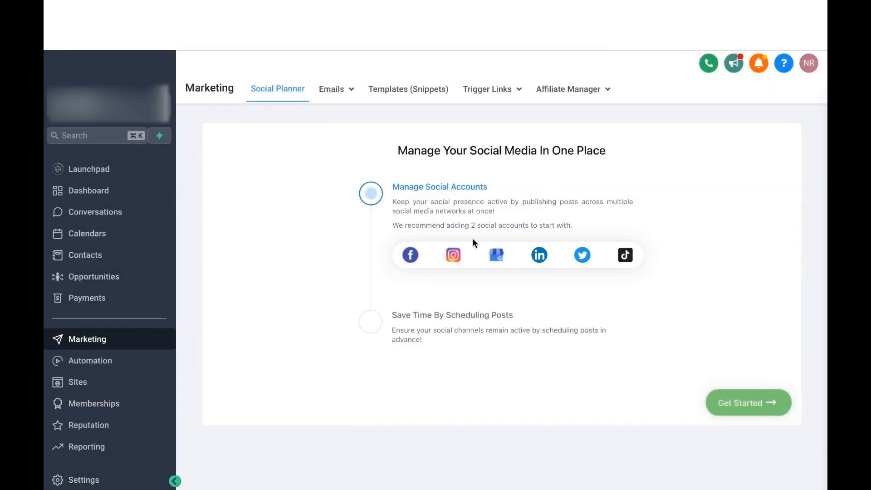
- Connect the second listed Facebook page to the Social Planner
click(411, 258)
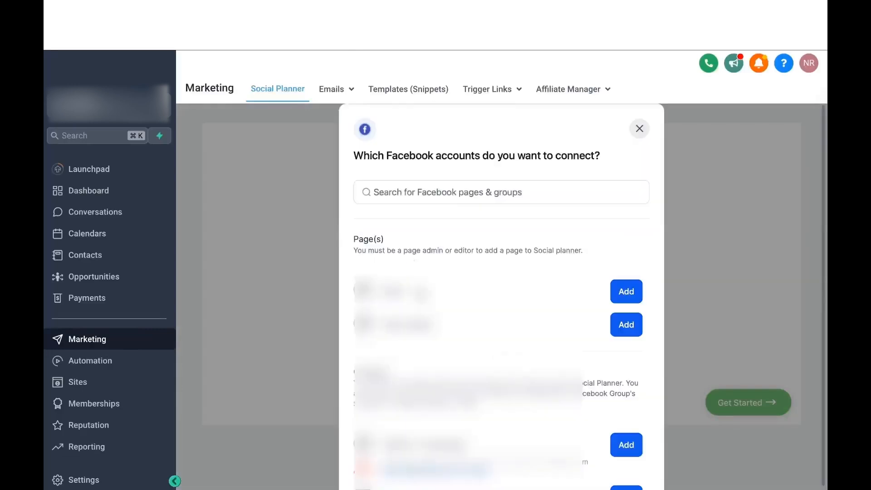
click(618, 324)
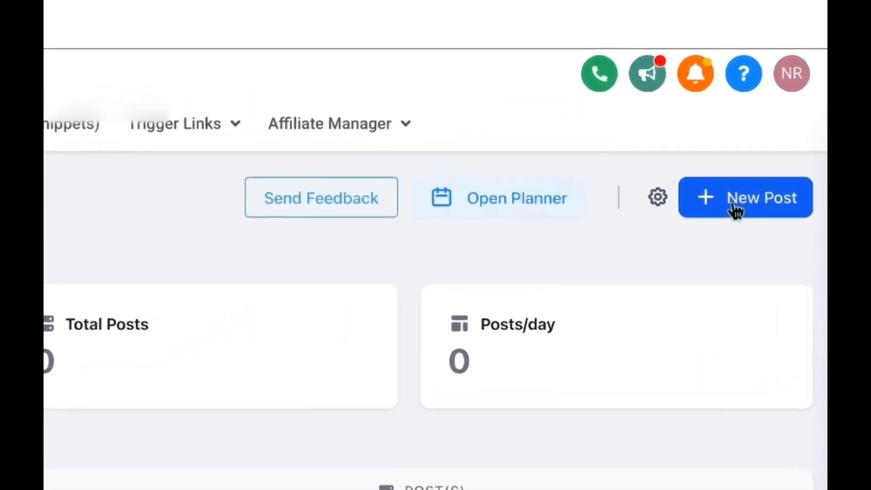
- Create a new social post addressed to American Hair Co. on Google and both Mavix Digital accounts on Facebook and LinkedIn
click(736, 209)
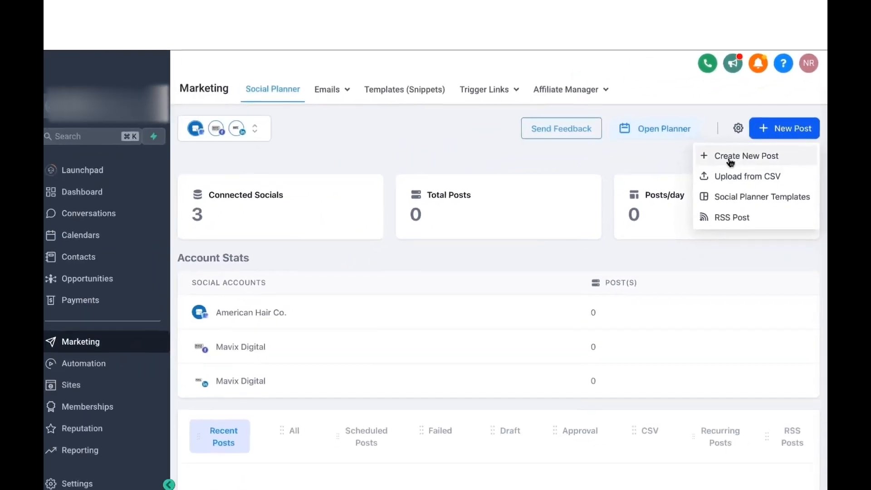
click(670, 258)
scroll(743, 161, down, 1)
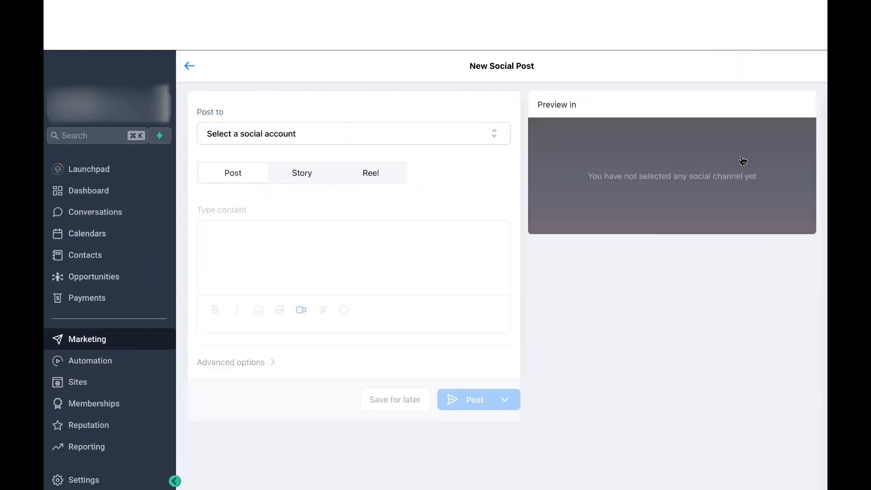
click(310, 143)
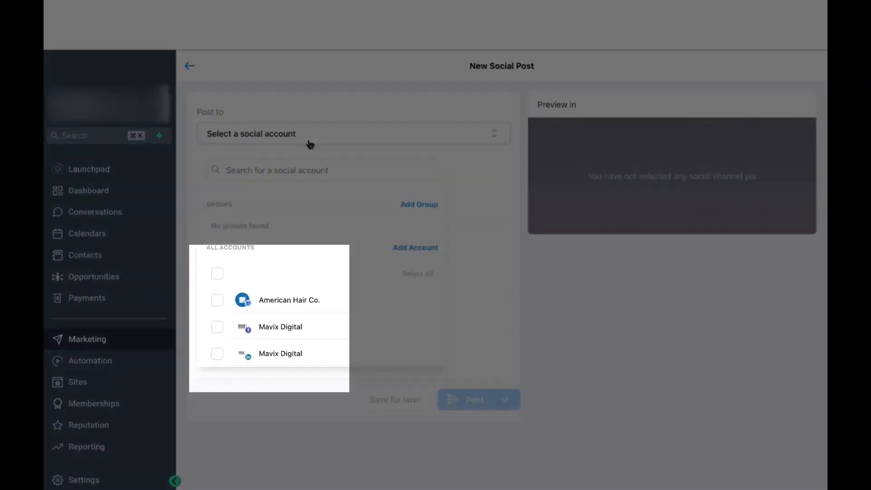
click(217, 304)
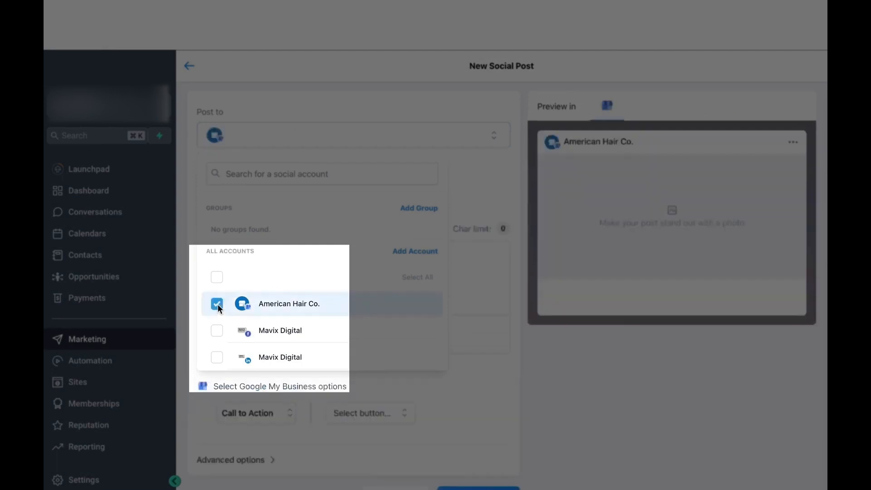
click(216, 331)
click(217, 358)
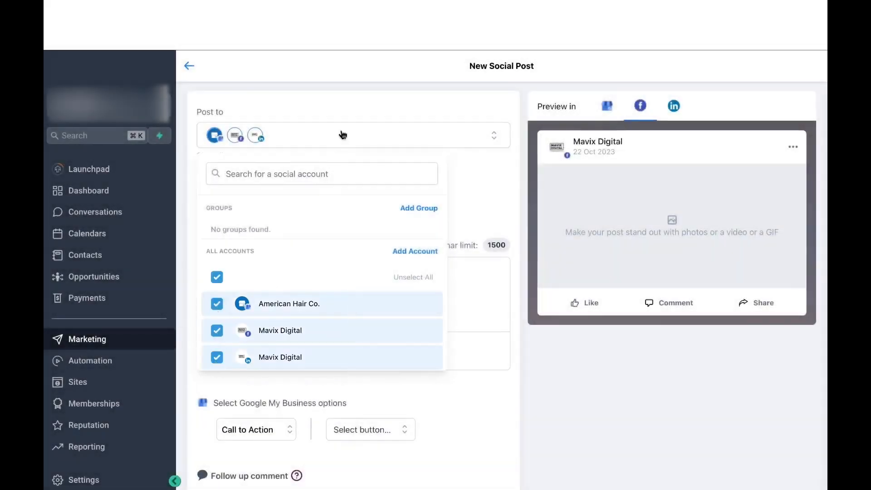
click(337, 107)
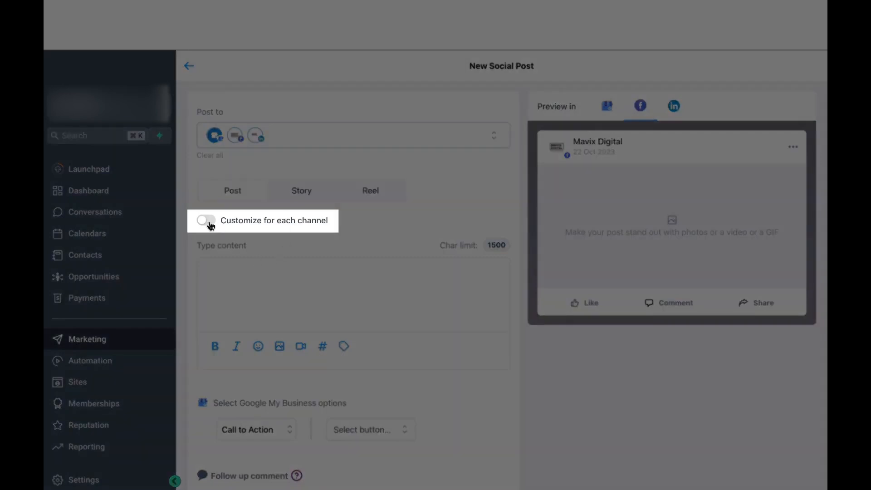
- Try customizing the post for each channel, look through the Google, Facebook and LinkedIn versions, and disable the customization again
click(207, 221)
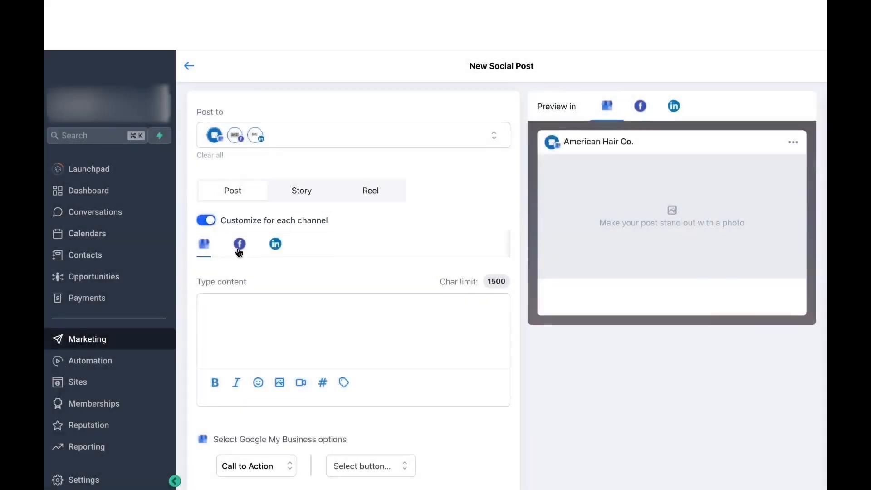
click(240, 246)
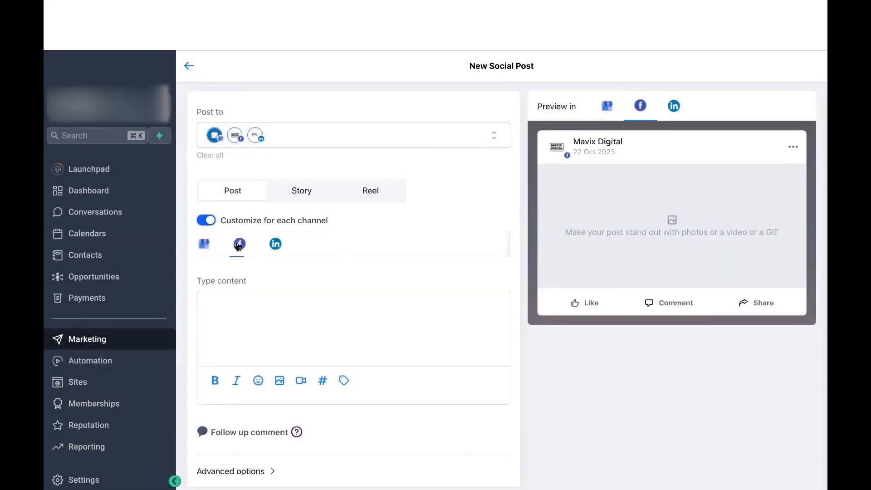
click(275, 246)
click(204, 245)
click(276, 246)
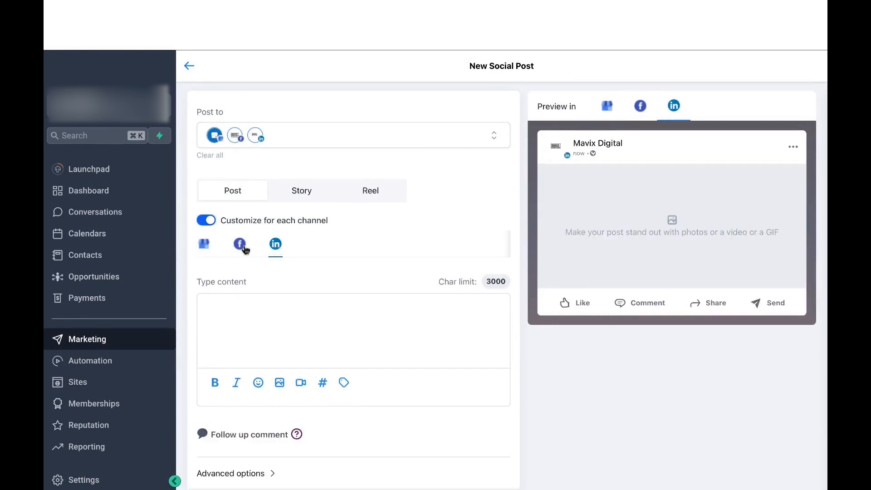
click(206, 221)
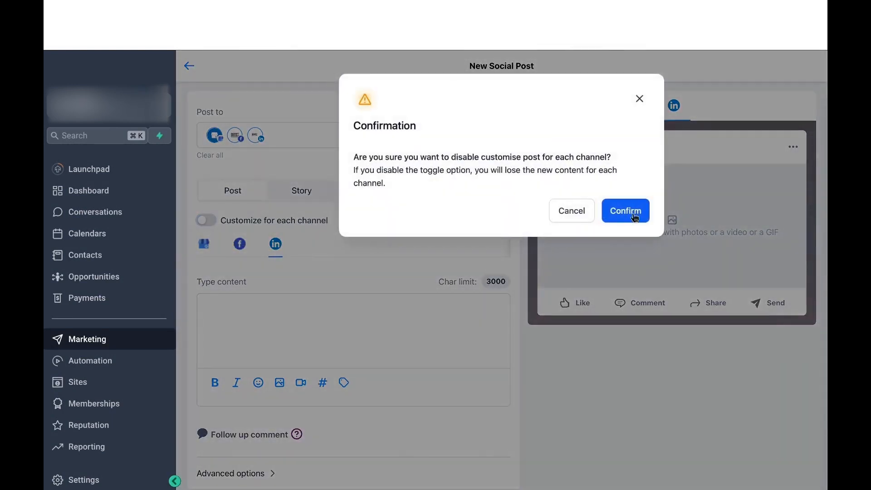
click(635, 213)
- Write the post content "A new marketing tool that's trending in 2023" followed by a grinning face emoji
click(446, 270)
text(A new marketing tool that's trending in 2023)
drag(446, 270, 119, 276)
click(330, 315)
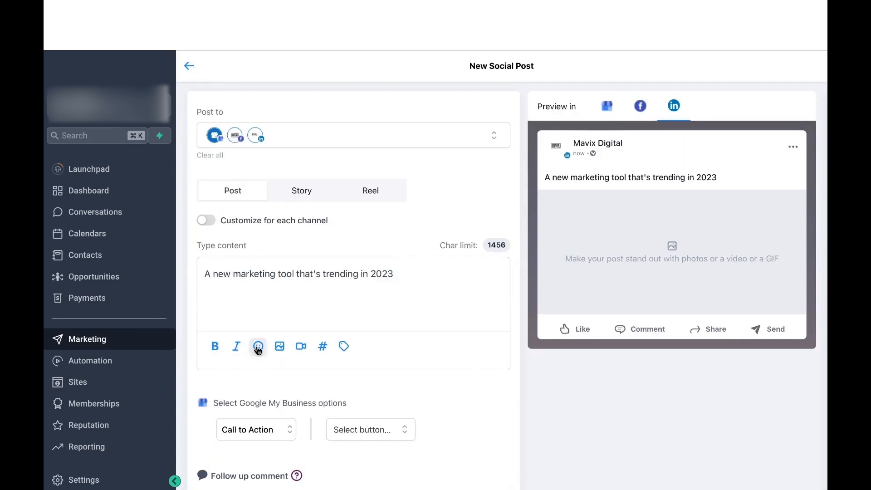
click(258, 347)
click(304, 359)
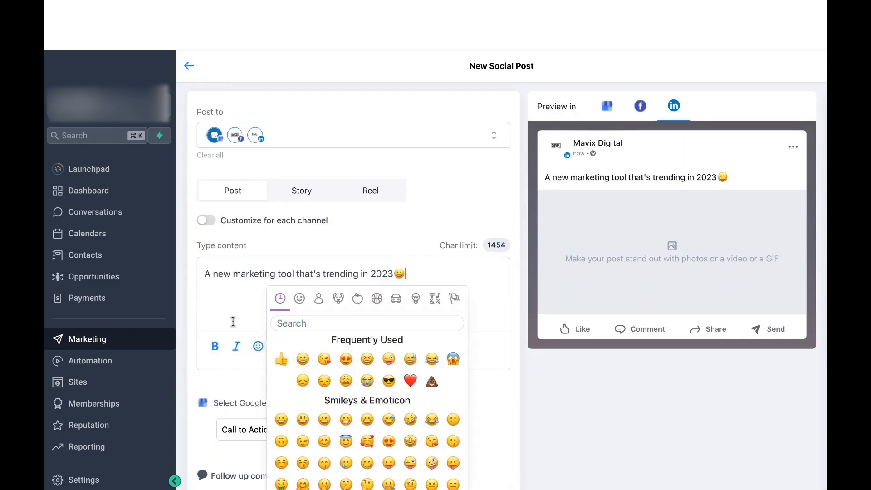
click(234, 322)
- Attach the image Capture.PNG from the media library and preview the post for Facebook, LinkedIn and Google
click(281, 347)
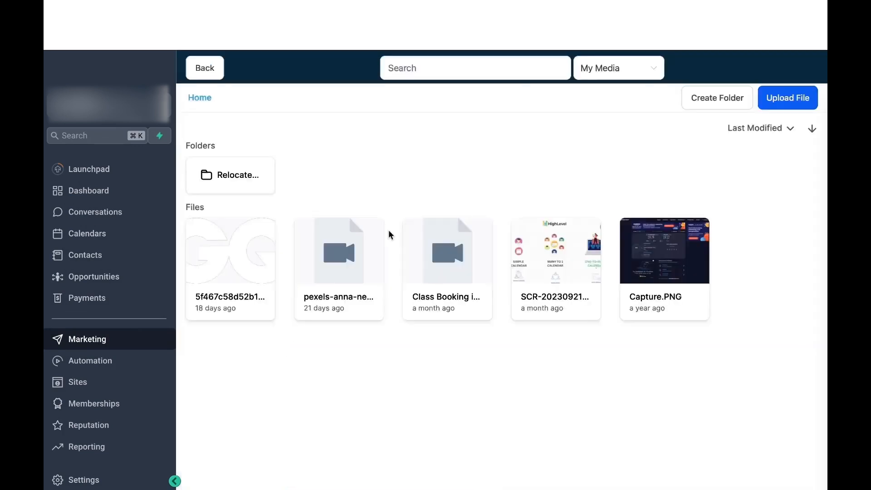
click(626, 271)
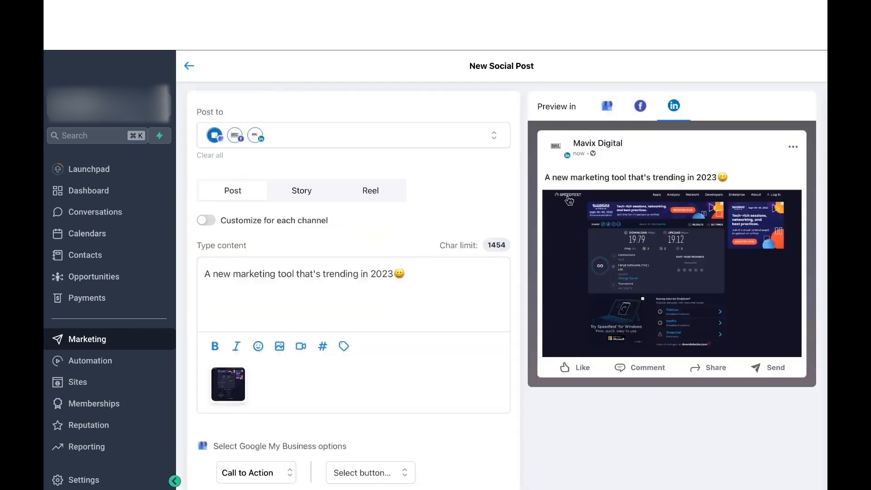
click(641, 107)
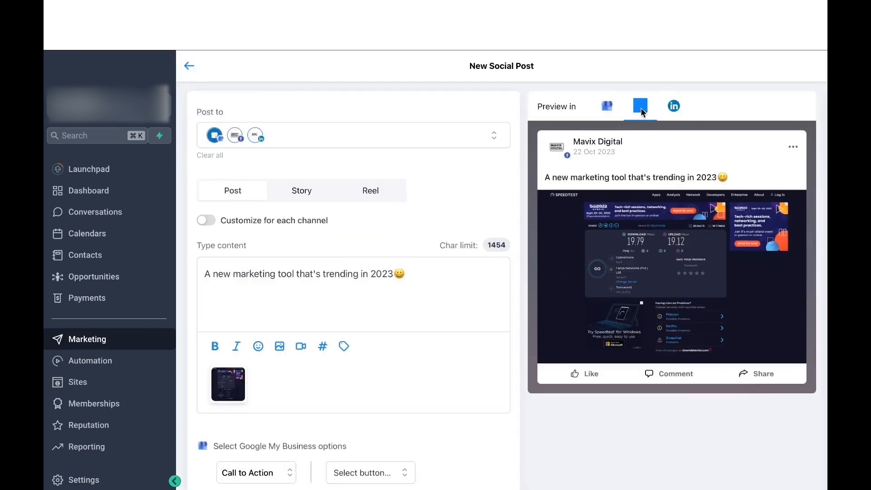
click(674, 109)
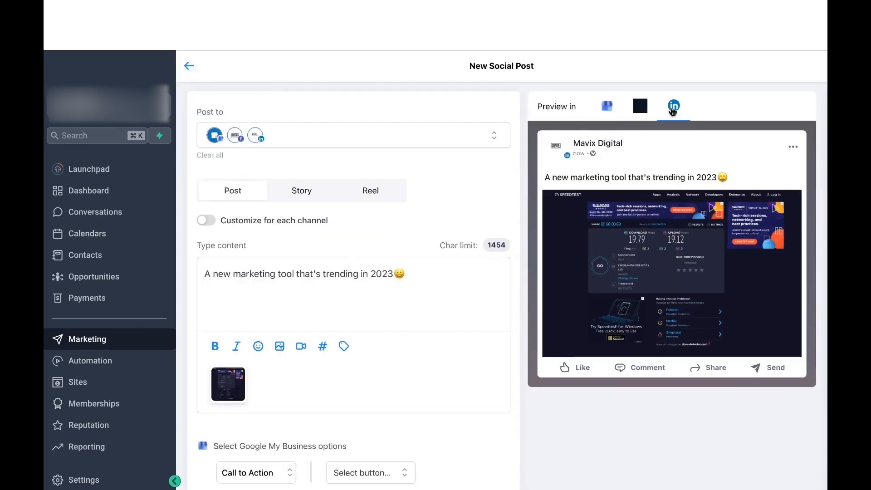
click(608, 109)
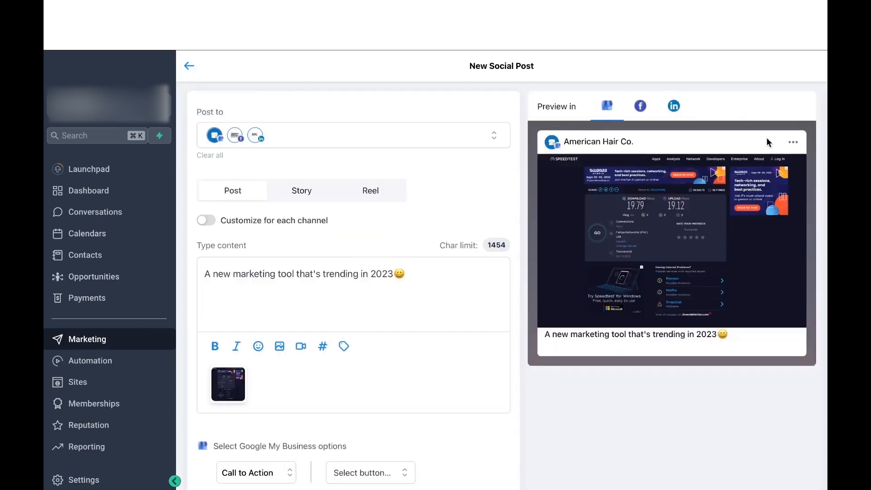
- Add a Book button as the Google My Business call to action and check it in the preview
scroll(308, 355, down, 3)
click(284, 347)
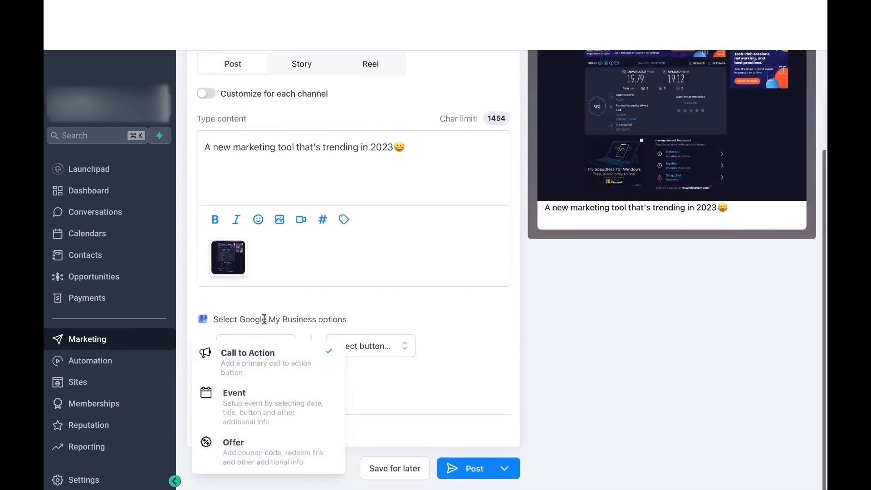
click(355, 320)
click(360, 345)
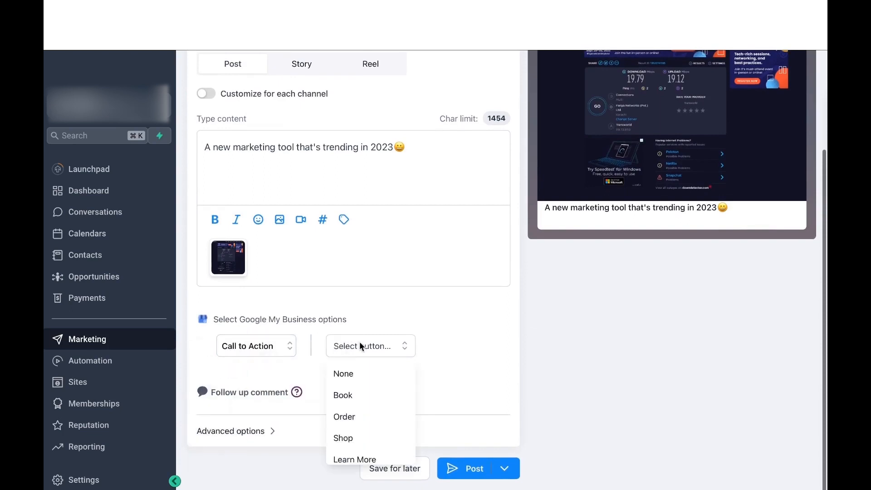
click(360, 395)
scroll(400, 352, up, 3)
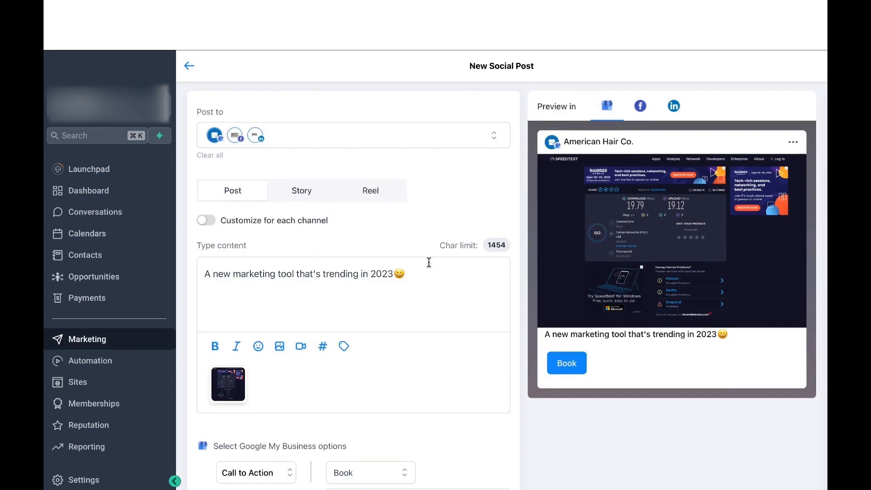
- Examine the publishing options offered for the post, such as immediate, scheduled, approval and recurring posting
scroll(428, 260, down, 4)
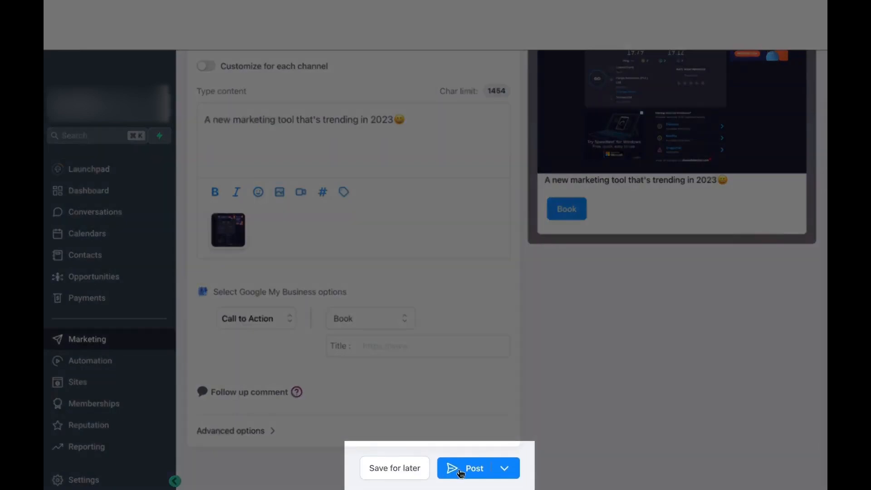
click(505, 468)
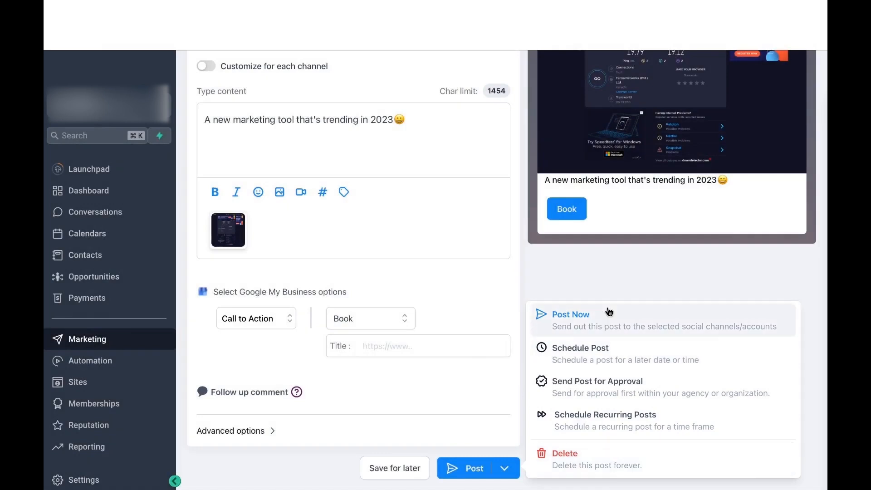
click(589, 281)
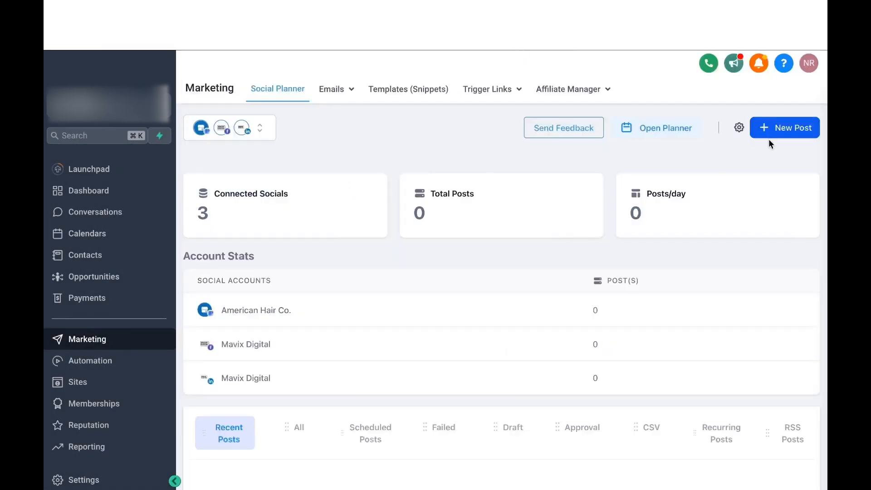
- Browse the Social Planner template library, inspecting the HVAC Experts templates, and close it
click(787, 130)
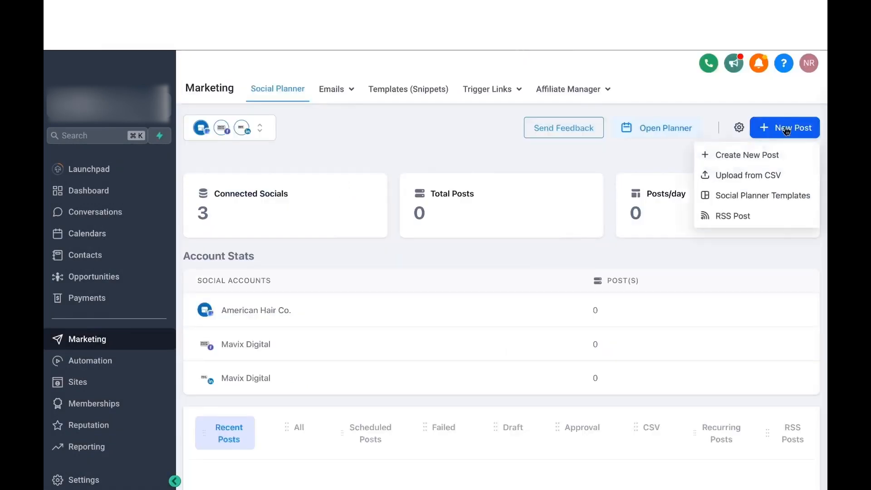
click(787, 130)
click(773, 130)
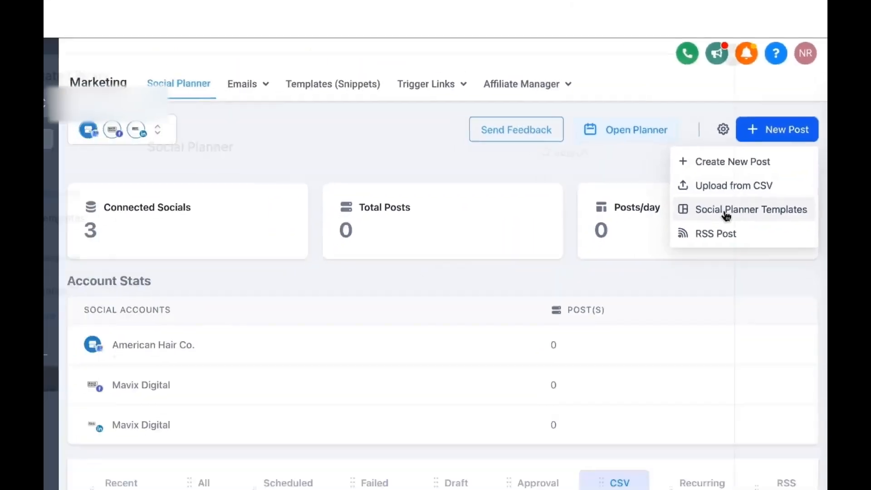
click(699, 273)
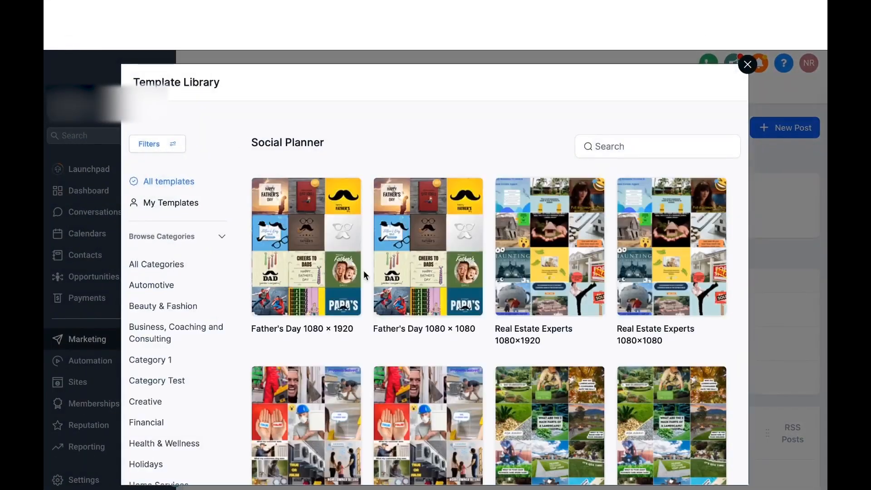
scroll(221, 310, down, 3)
mouse_move(299, 228)
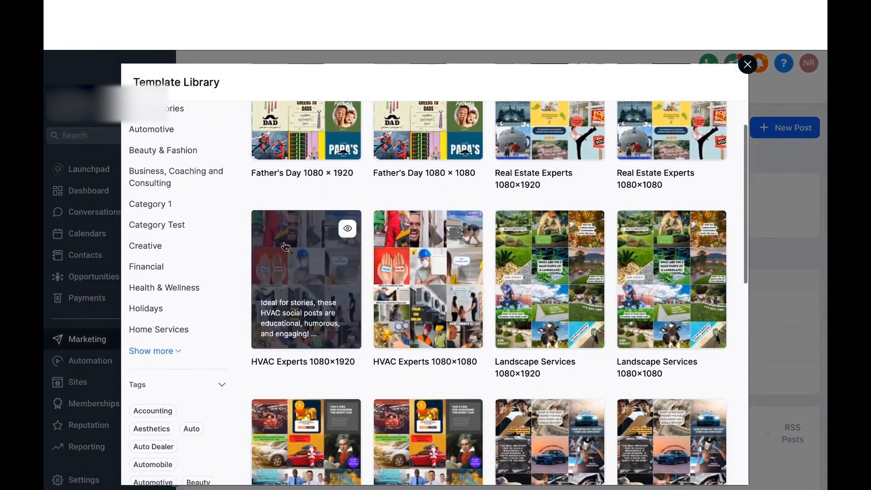
mouse_move(394, 236)
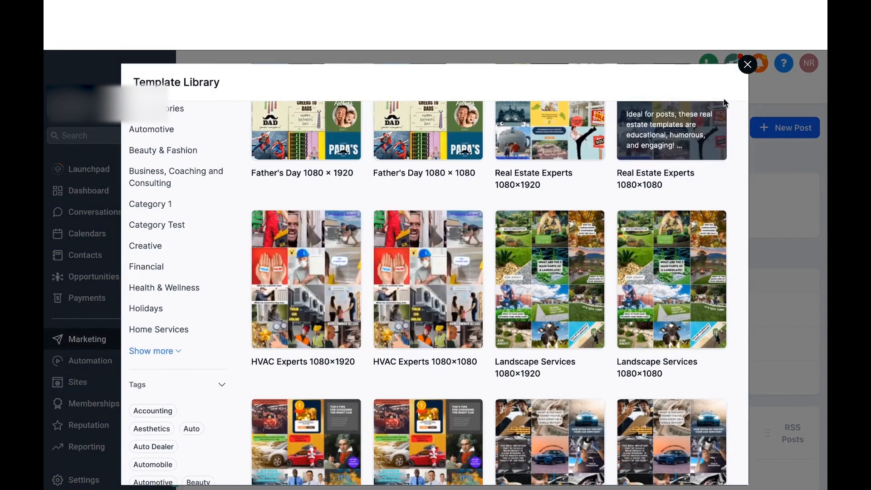
click(748, 64)
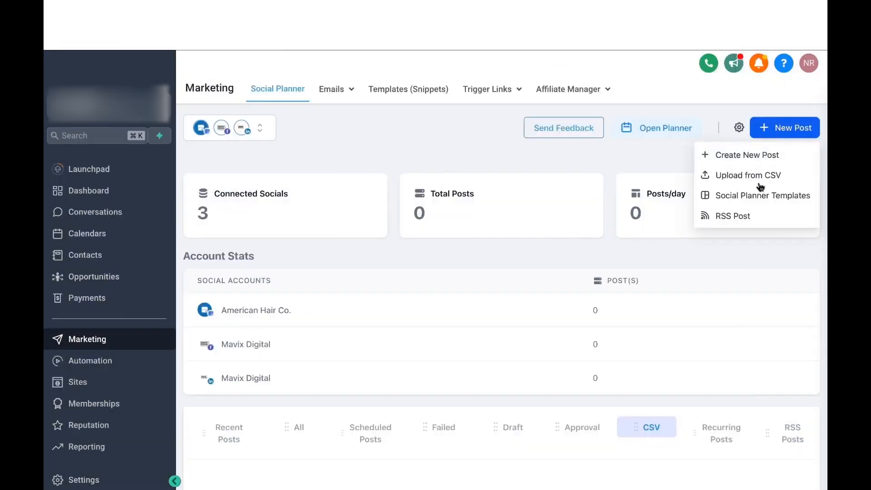
- Open the RSS post form and examine its feed URL field and the list of selectable social accounts
click(733, 220)
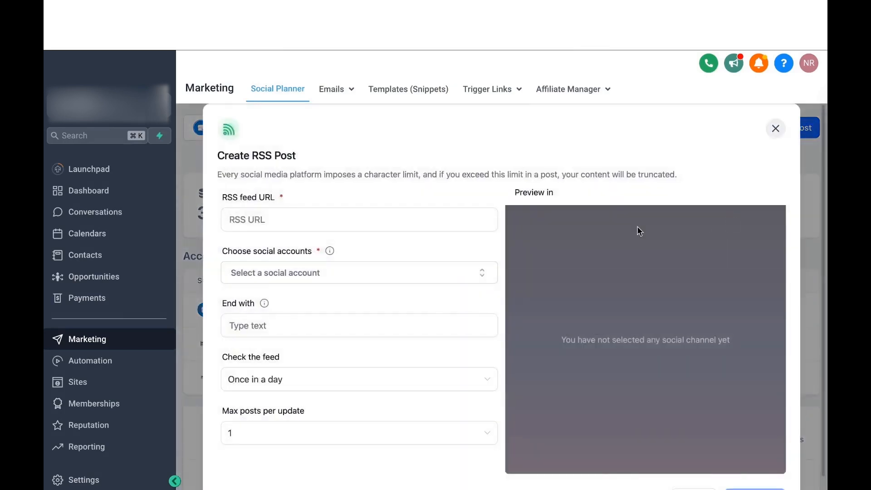
click(312, 224)
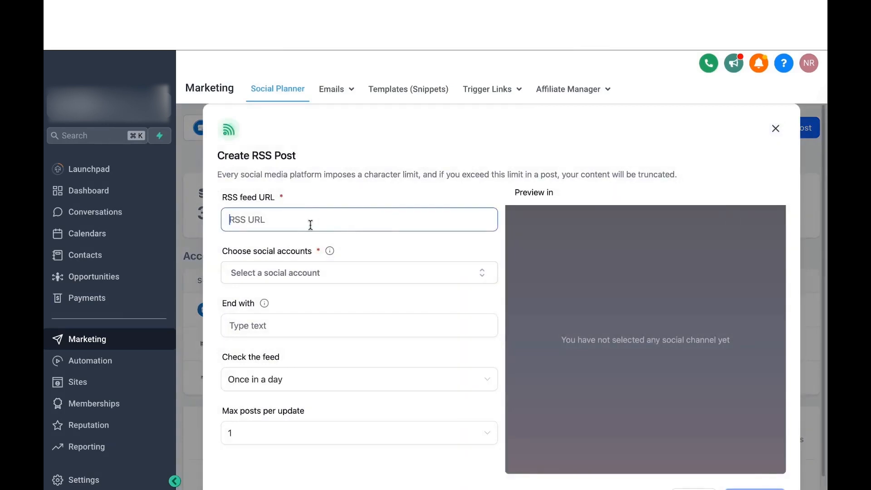
click(305, 206)
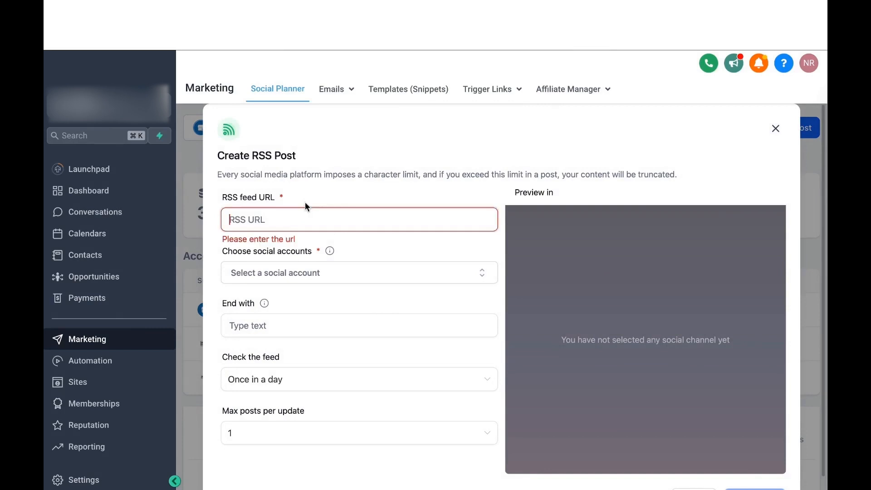
click(316, 272)
scroll(345, 386, down, 2)
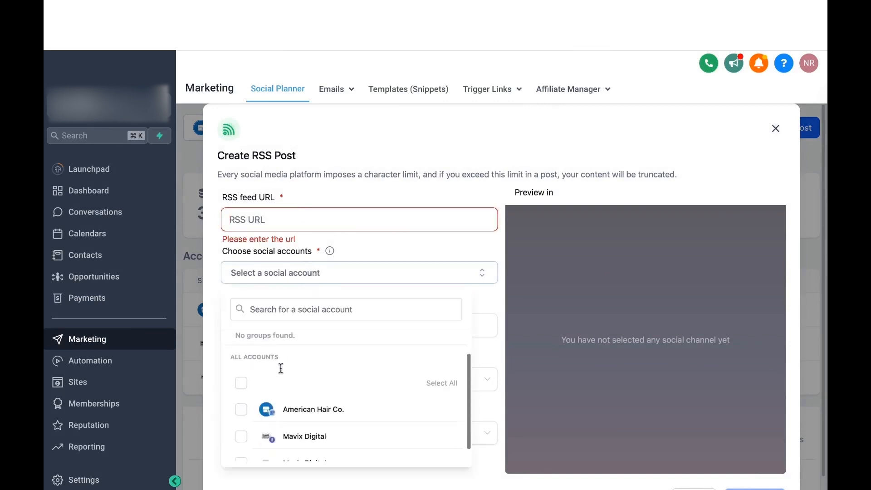
click(353, 242)
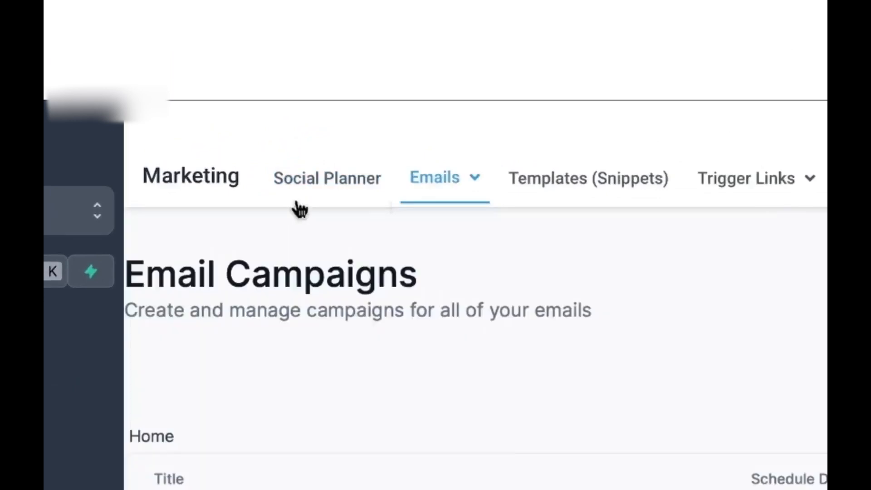
- Create a new email campaign from the Blank template using the Design Editor
click(439, 184)
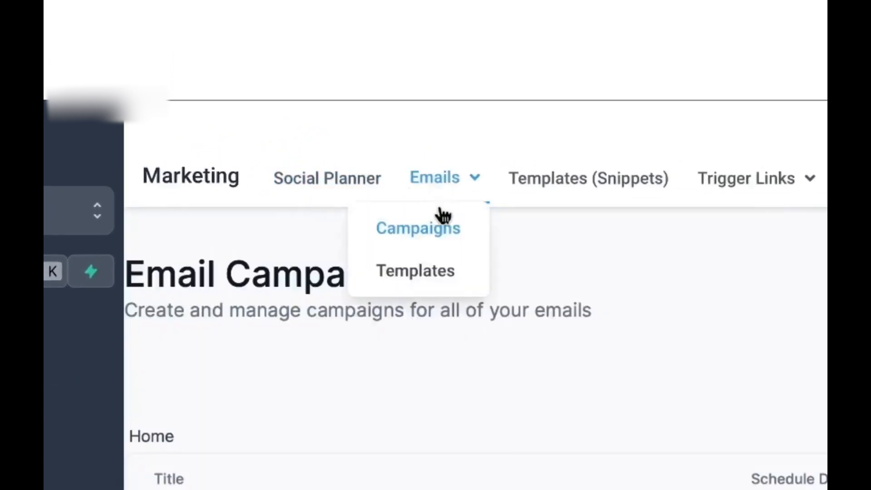
click(435, 233)
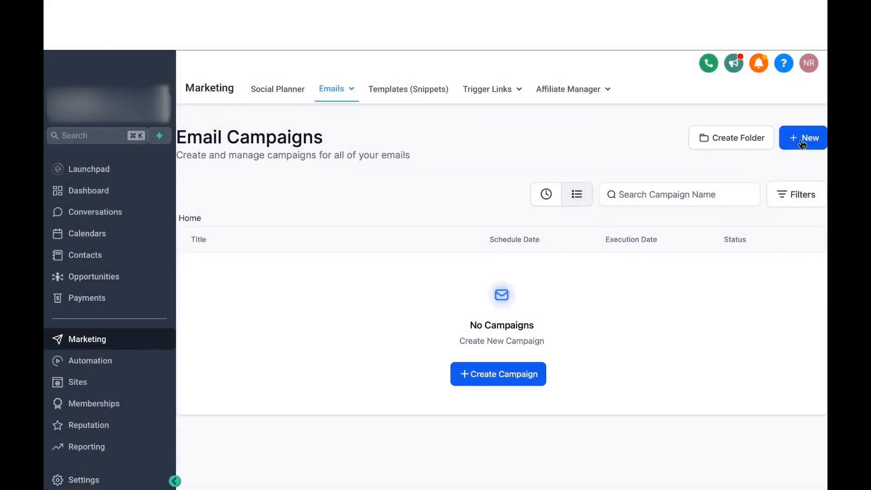
click(803, 144)
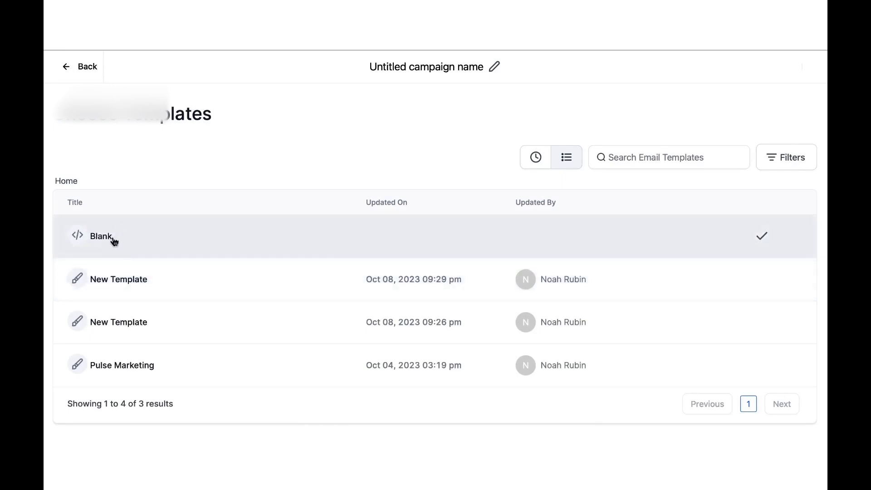
click(114, 241)
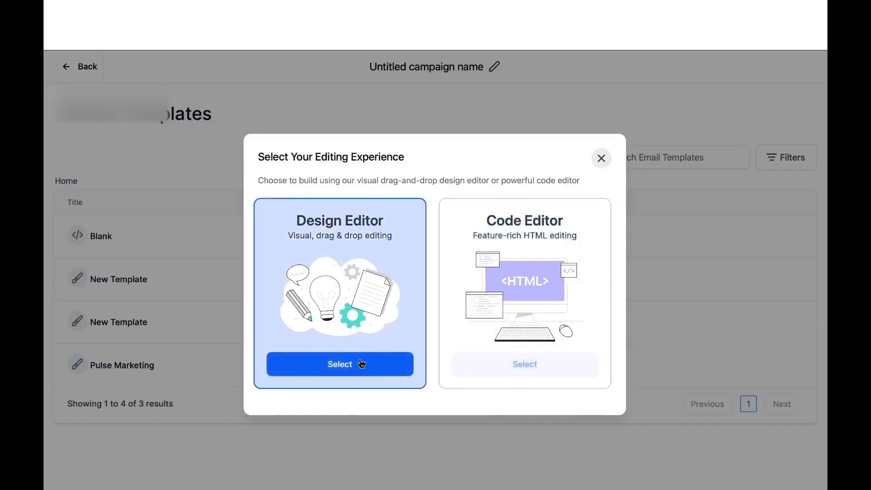
click(362, 364)
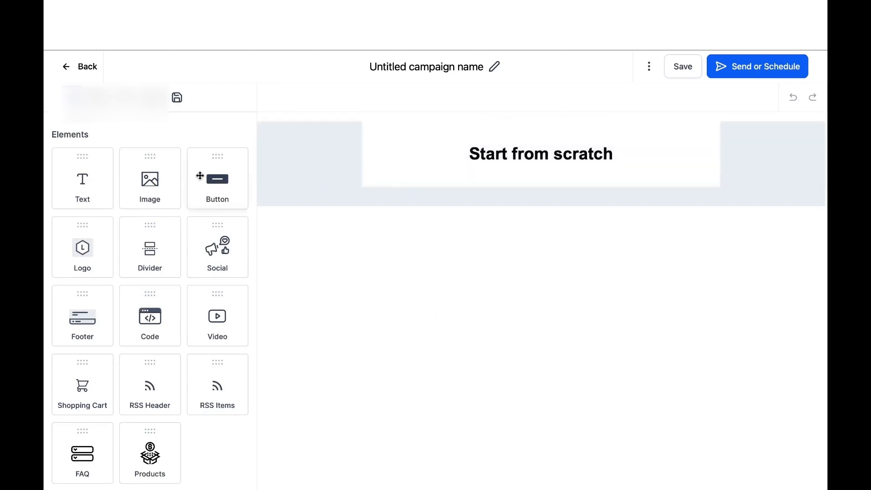
- Add an image block below the Start from scratch heading and a two-column layout beneath it
click(180, 185)
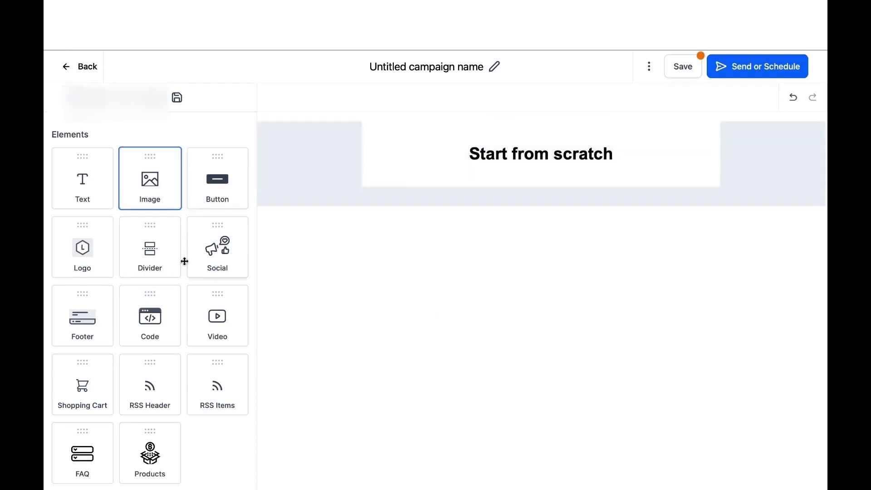
drag(157, 184, 425, 179)
click(241, 126)
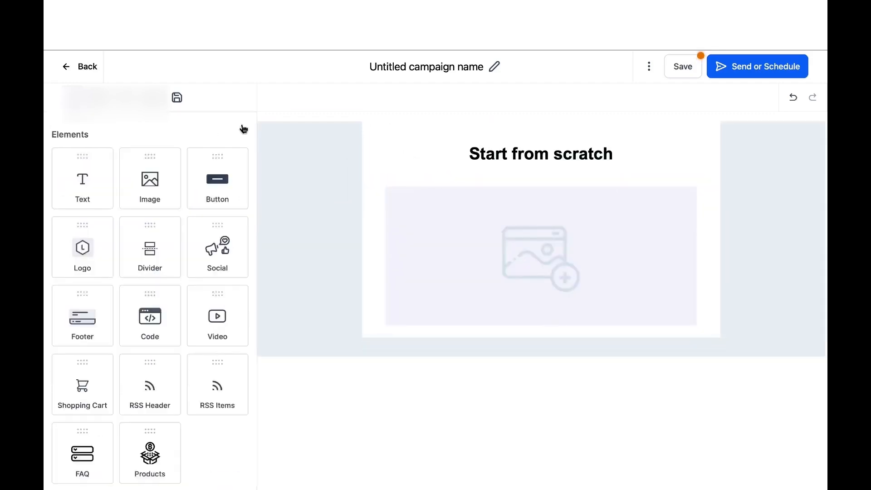
scroll(175, 225, down, 5)
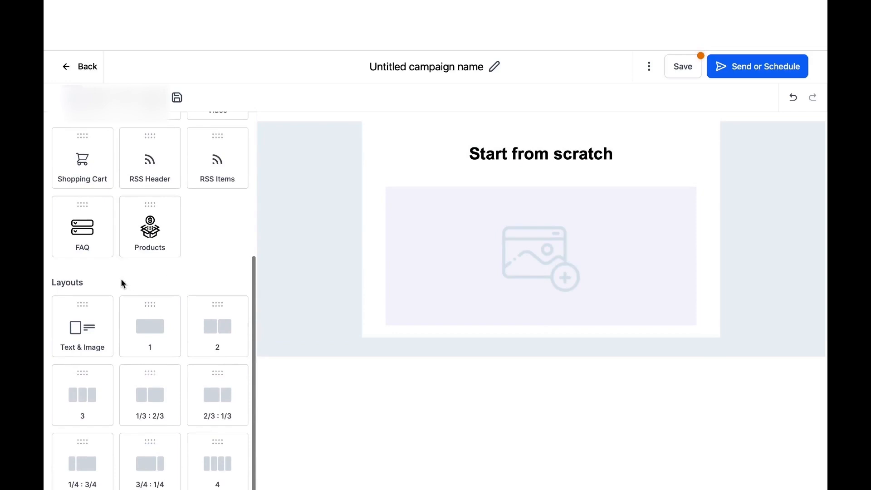
drag(212, 317, 454, 335)
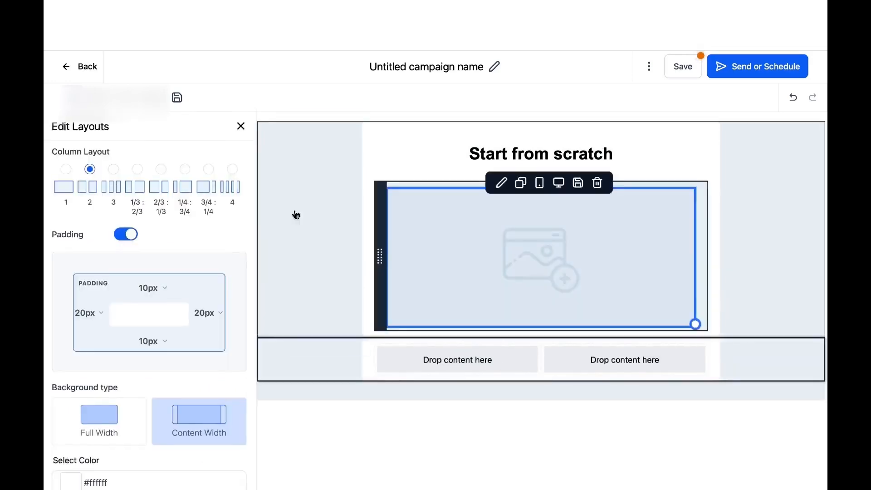
click(240, 127)
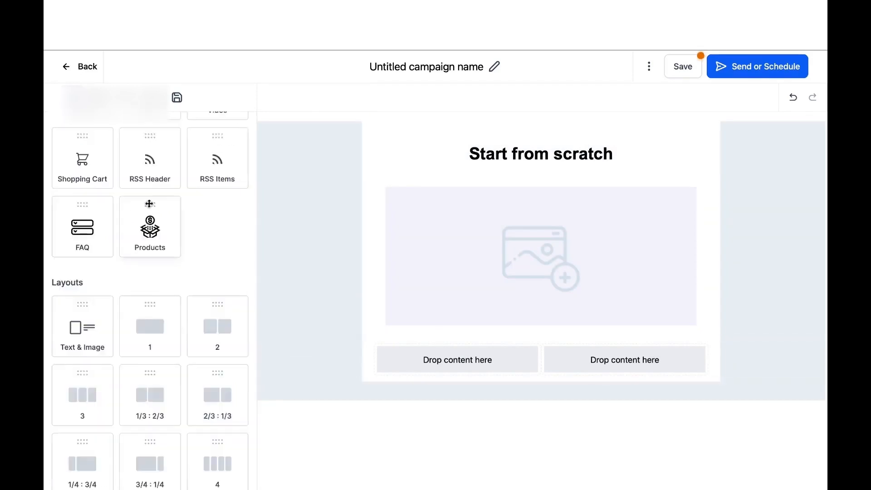
- Place an image block in each column of the two-column layout
scroll(149, 199, up, 5)
drag(144, 198, 457, 369)
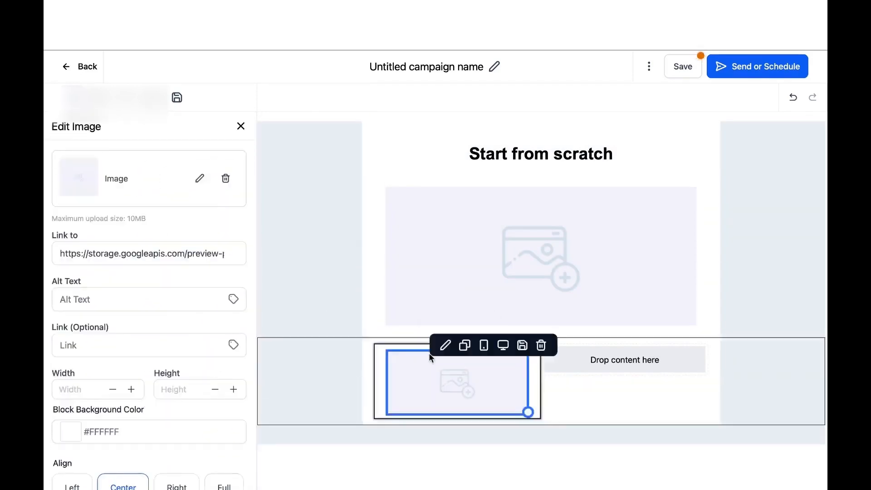
click(241, 127)
drag(149, 182, 590, 365)
click(241, 126)
scroll(191, 258, down, 5)
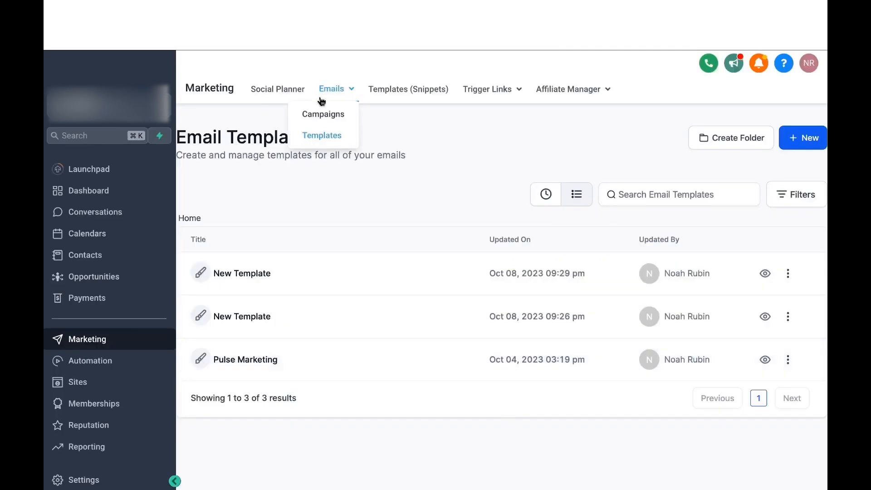
- Open the Pulse Marketing email template and review its whole design from header to footer
click(257, 363)
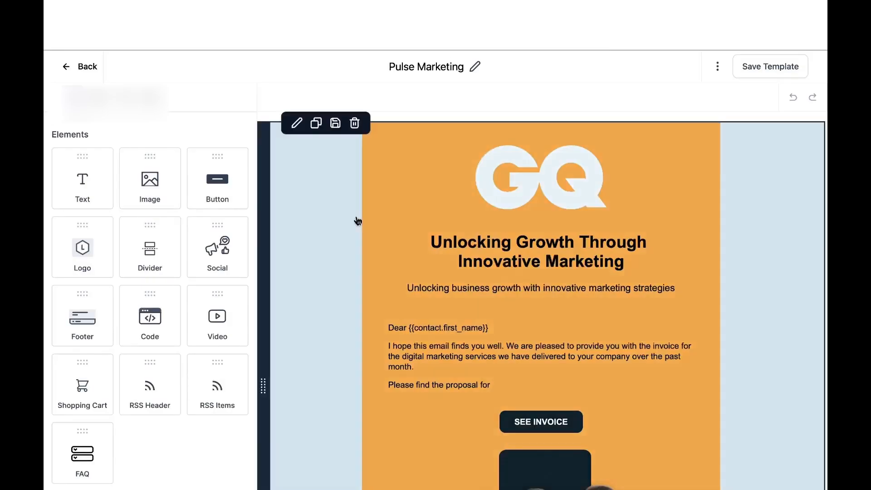
scroll(385, 169, down, 6)
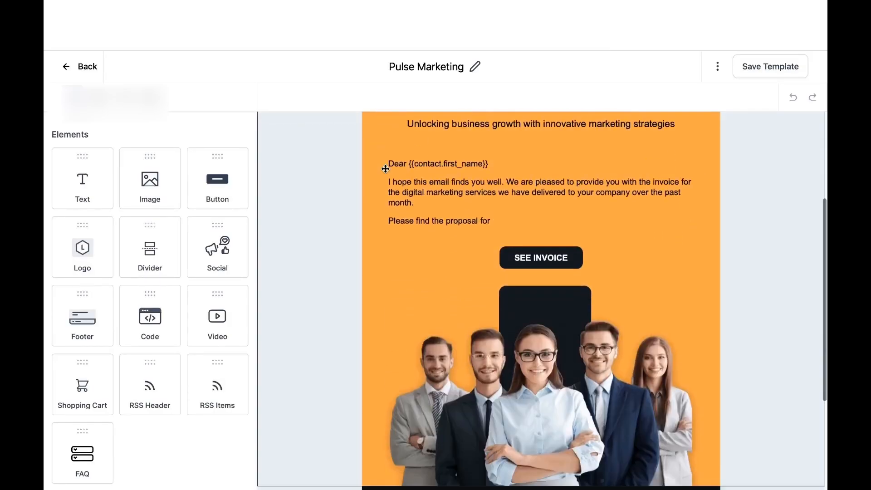
scroll(385, 169, down, 2)
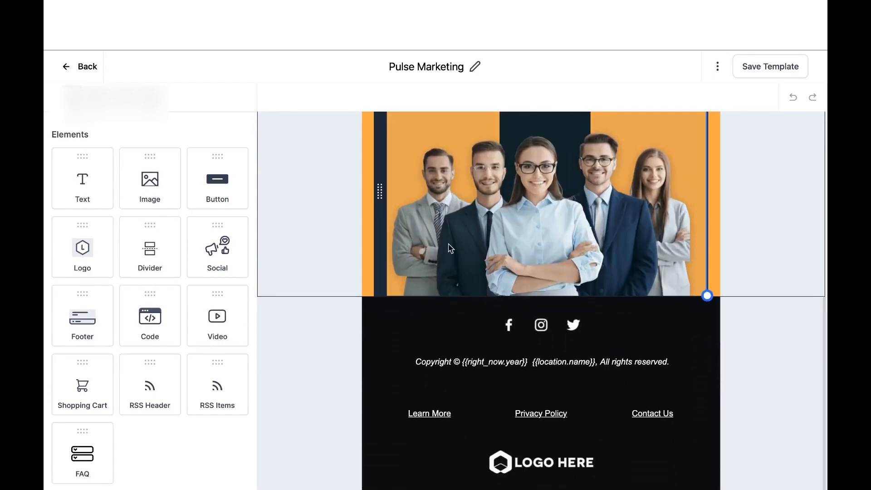
scroll(448, 248, up, 1)
scroll(448, 243, up, 6)
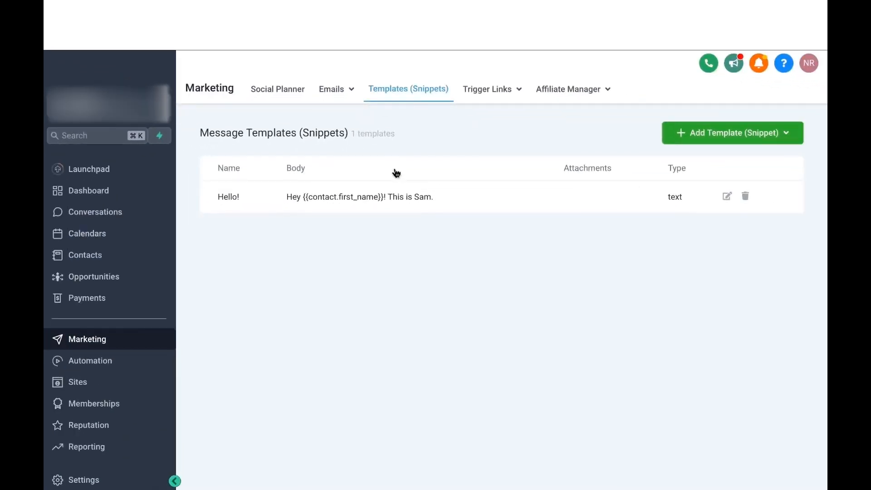
- Open the composer for a new text snippet, inspect its name and body fields, and close it
click(709, 141)
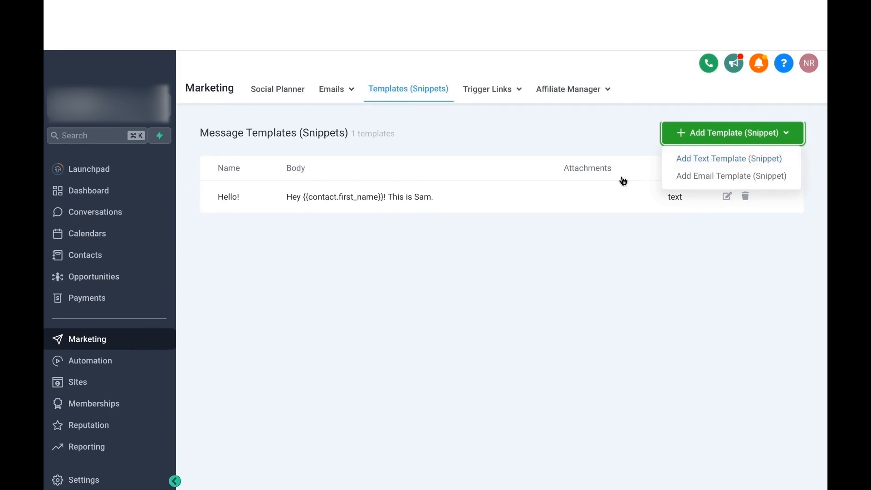
click(680, 163)
click(241, 166)
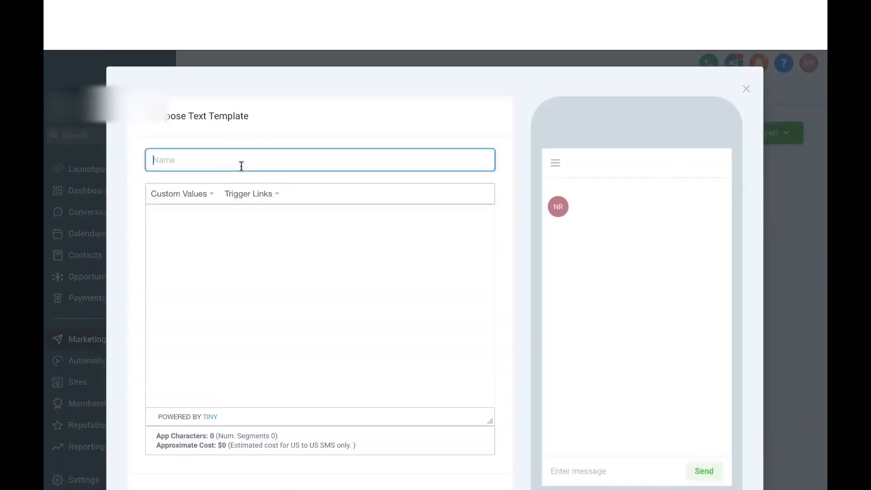
click(201, 224)
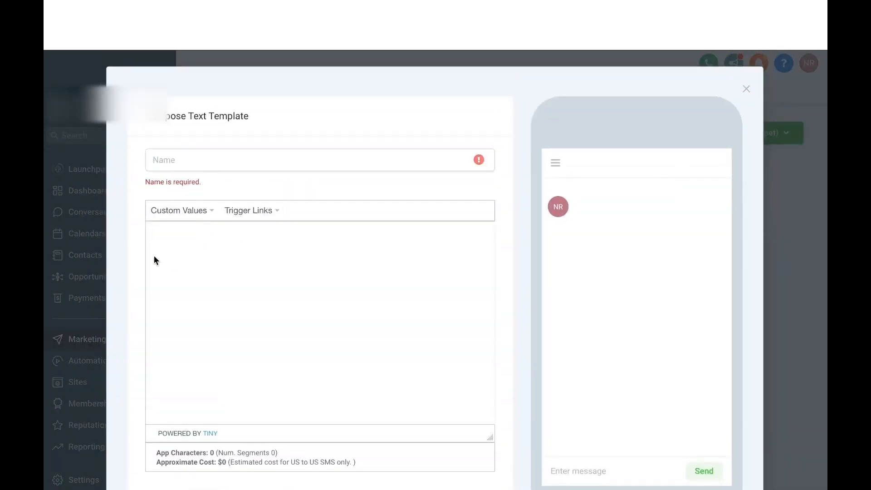
click(746, 90)
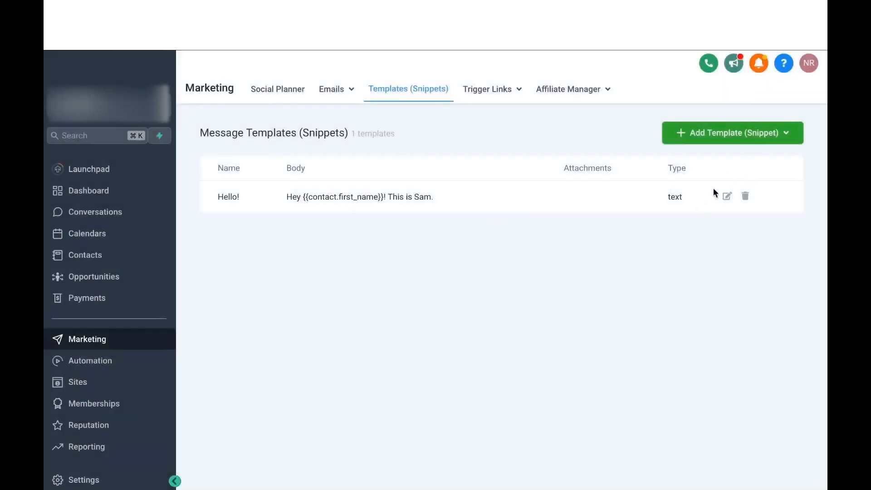
- Open the existing Hello! text snippet, review its name, message body and available custom values, and save it
click(728, 197)
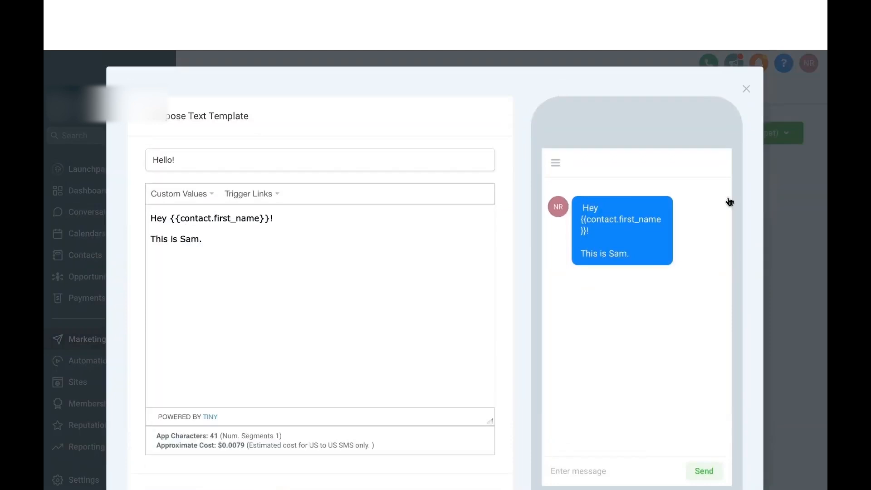
drag(193, 159, 107, 157)
drag(191, 157, 128, 158)
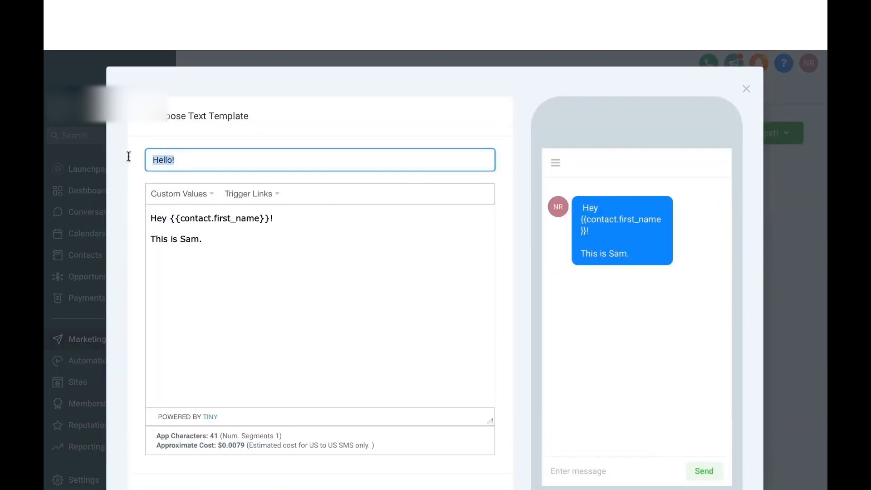
click(216, 255)
drag(216, 254, 138, 201)
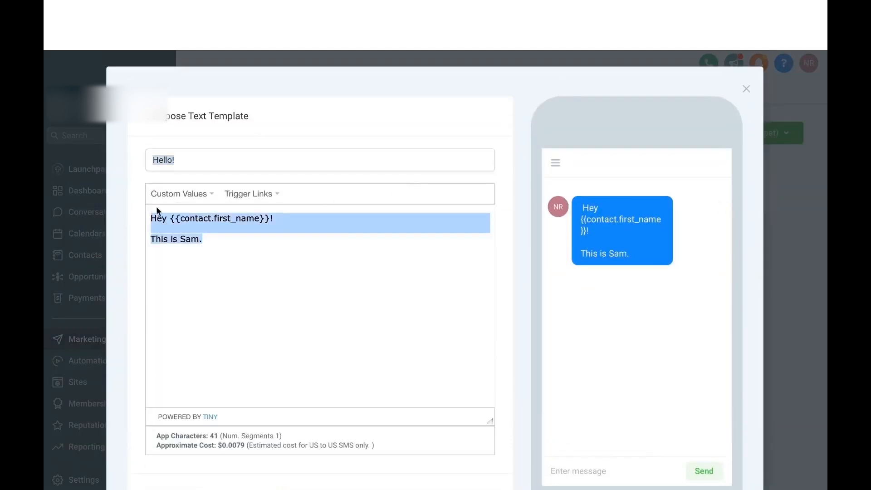
click(181, 194)
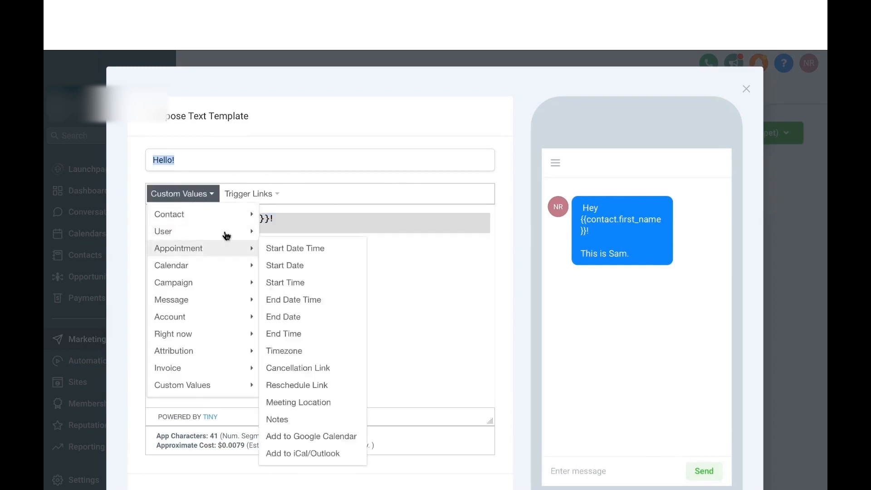
click(427, 257)
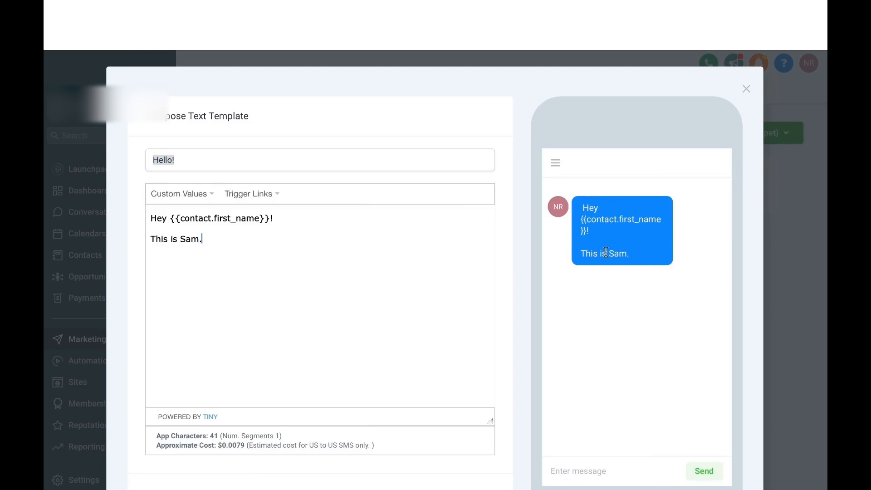
scroll(485, 235, down, 2)
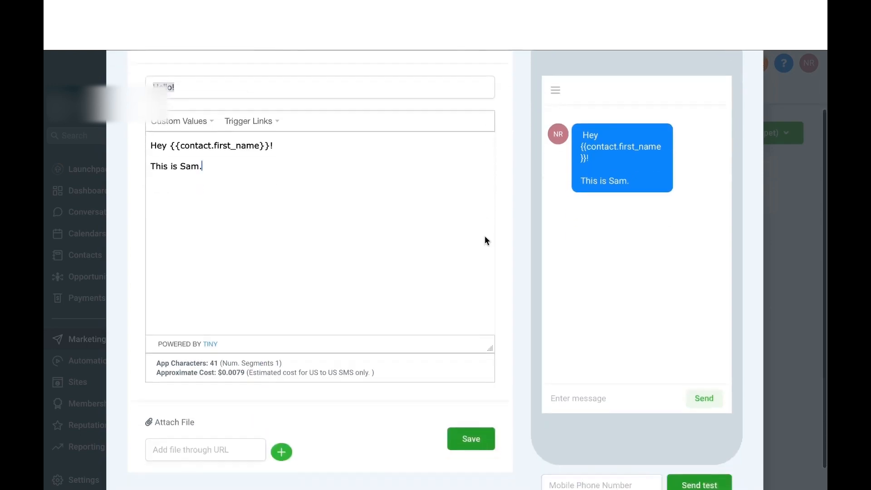
click(483, 438)
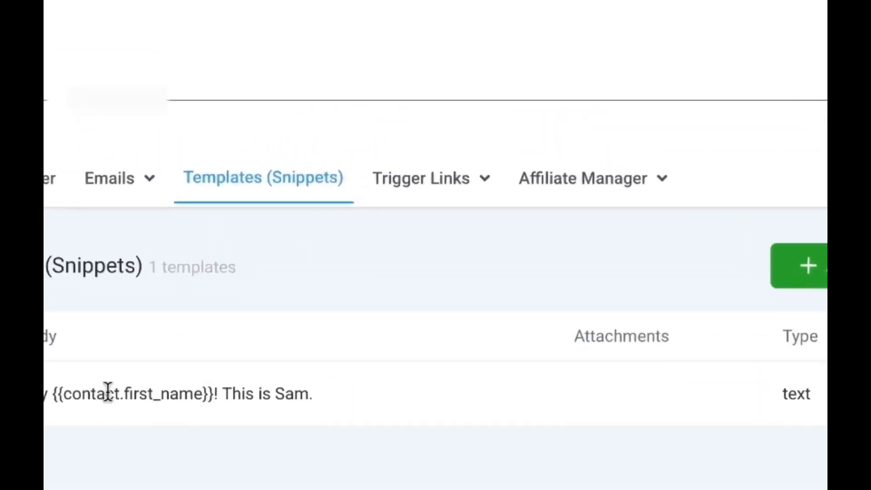
- Create and save a trigger link named "Marketing offer" with the link URL "being marketer.com"
click(415, 193)
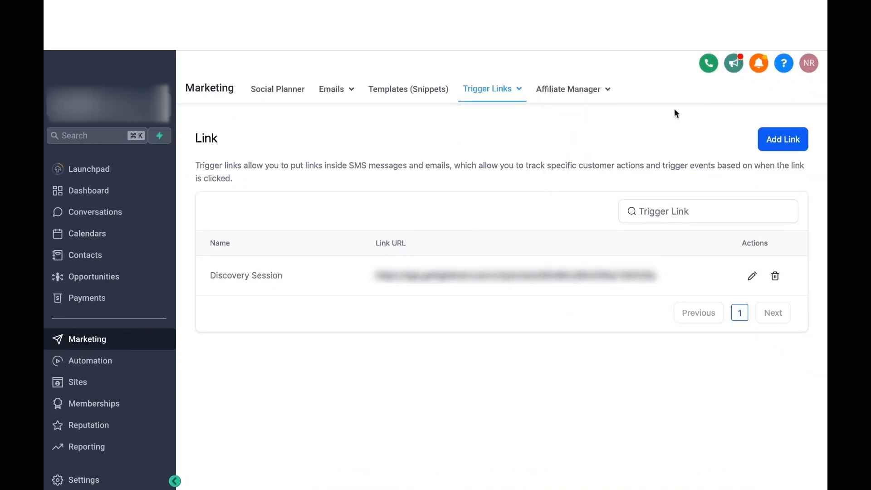
click(779, 141)
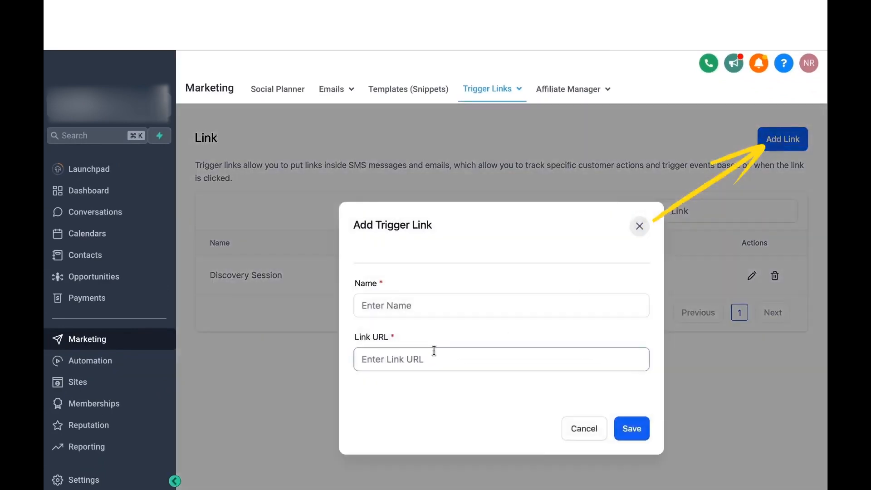
click(407, 306)
text(Marketing offer)
click(365, 360)
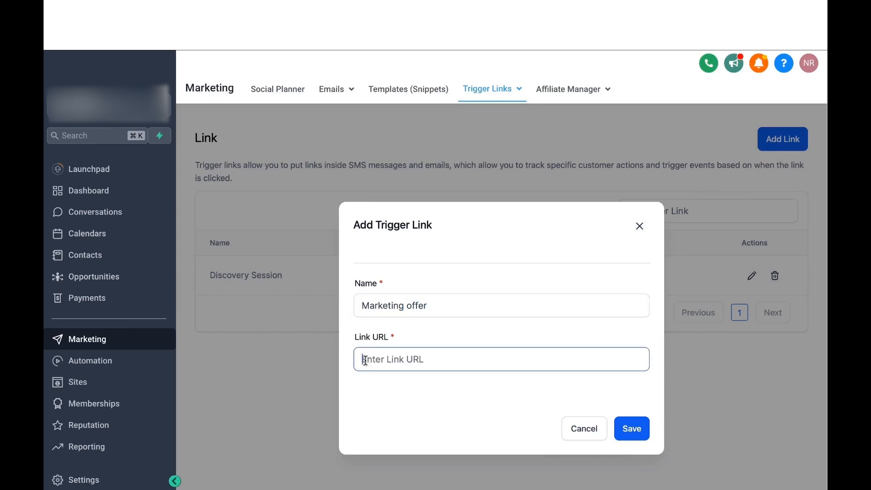
text(being marketer.com)
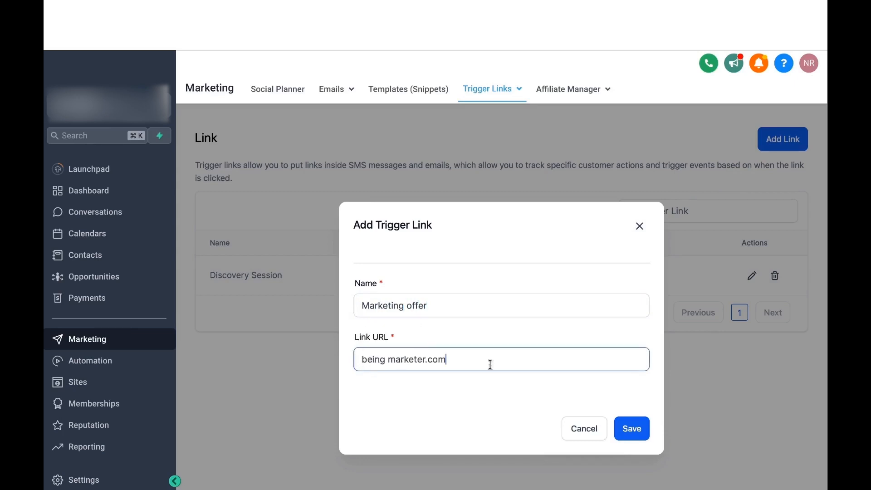
click(638, 433)
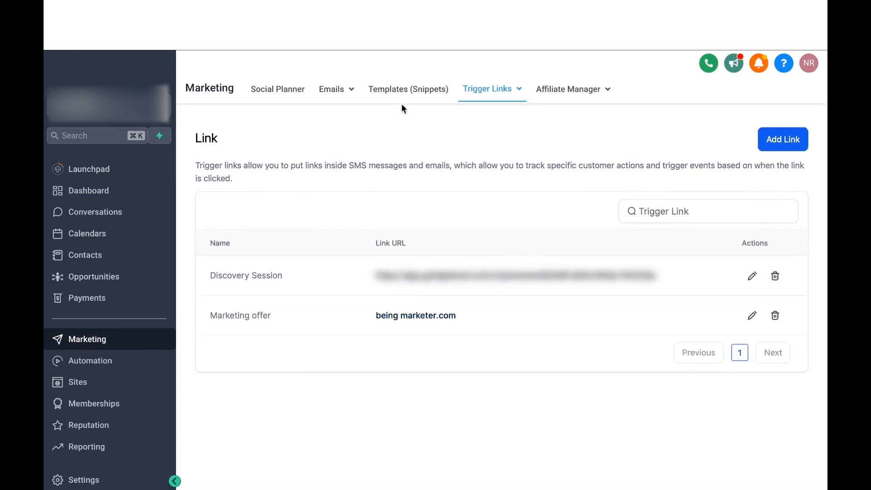
- Compose a new text snippet, insert the Marketing offer trigger link into its body and select the inserted code
click(397, 92)
click(693, 137)
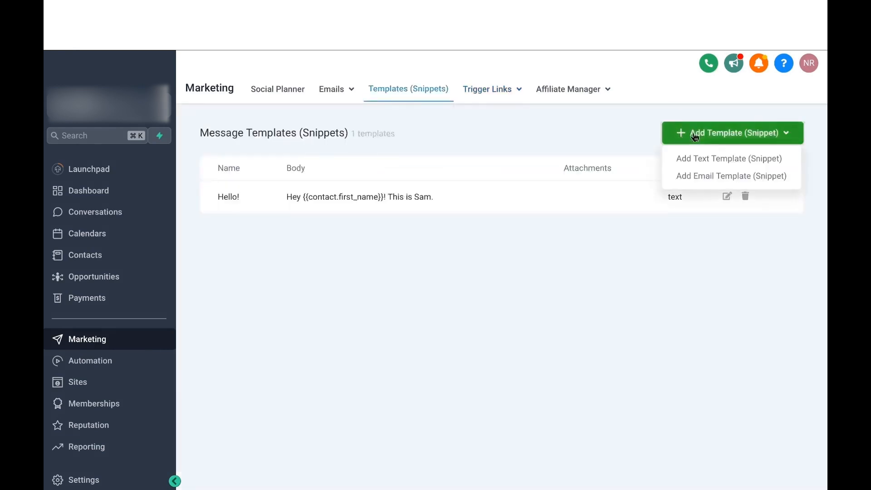
click(705, 159)
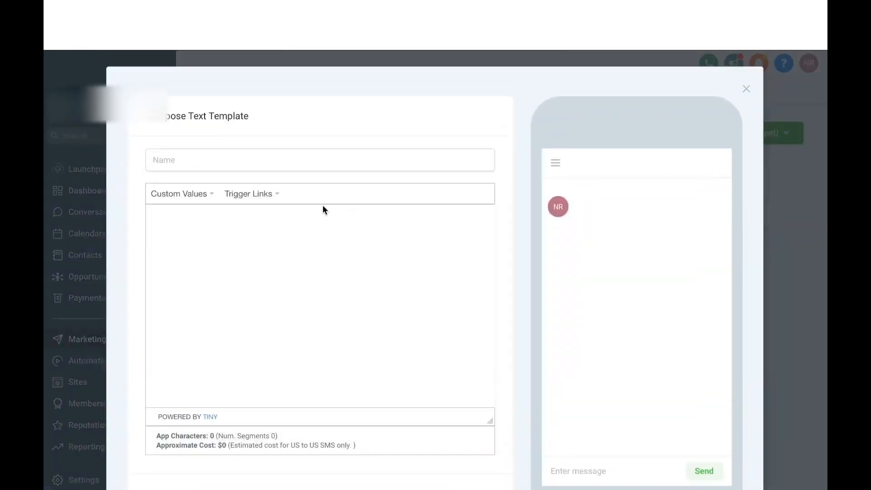
click(264, 198)
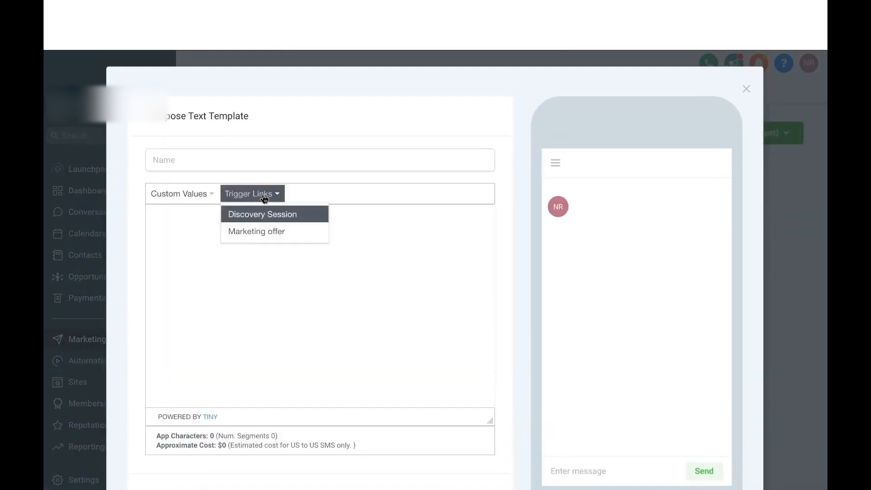
click(262, 233)
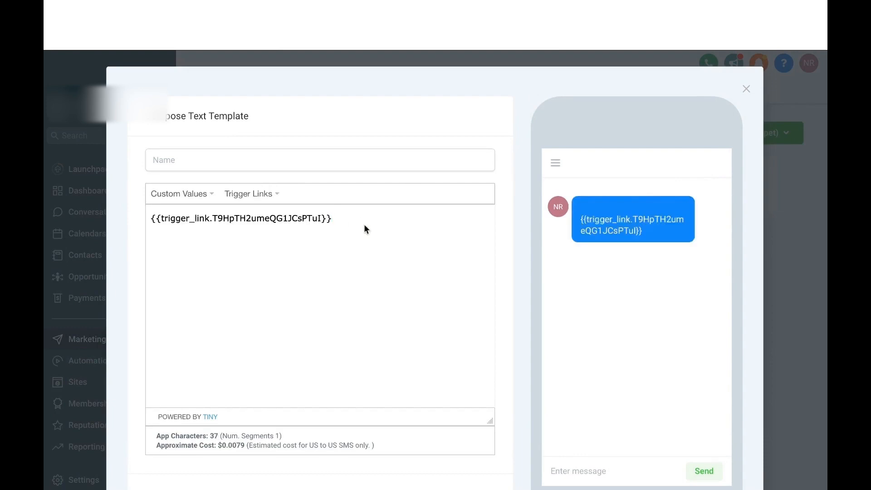
drag(358, 221, 167, 219)
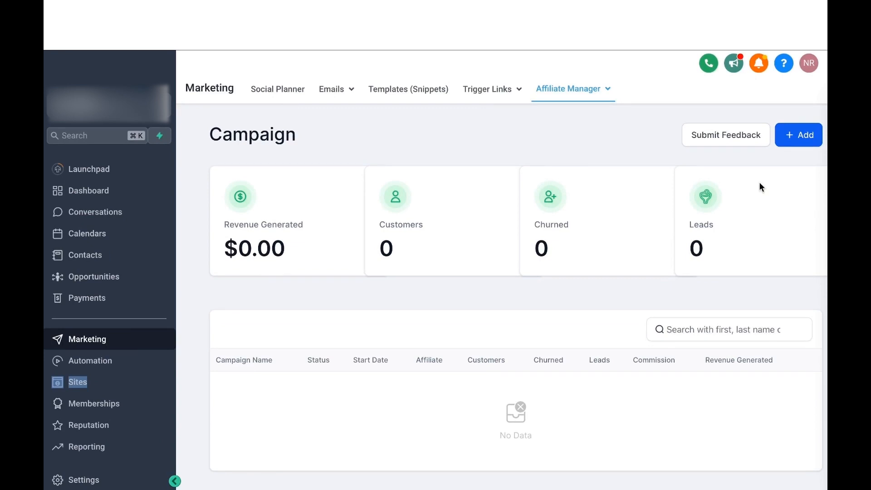
- Start a new affiliate campaign and name it "MARKETING EBOOK AFFILIATE CAMPAIGN"
click(794, 141)
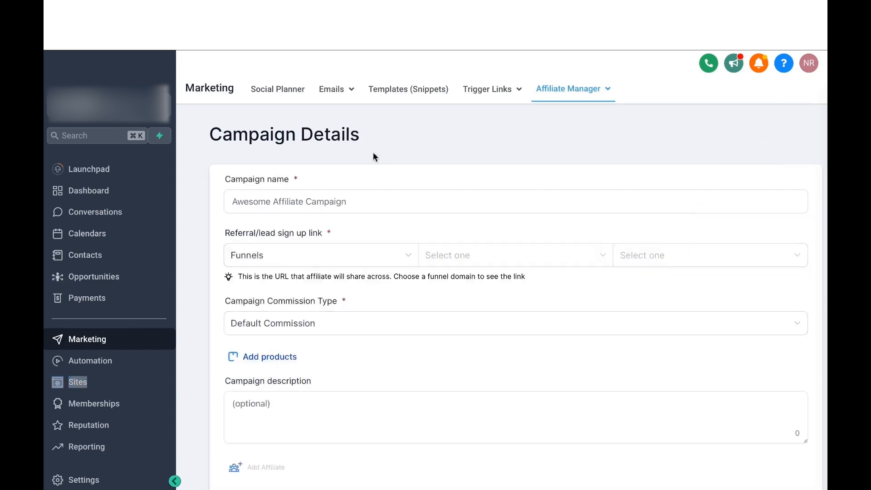
click(284, 207)
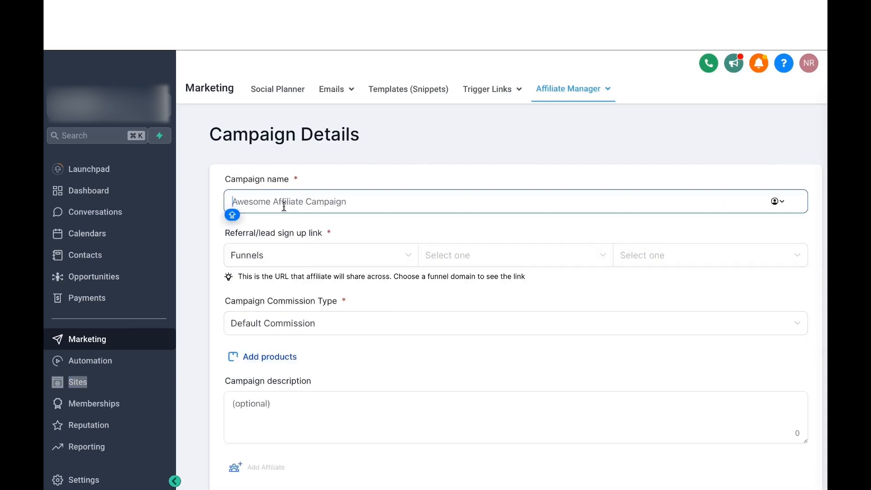
text(MARKETING EBOOK AFFILIATE CAMPAIGN)
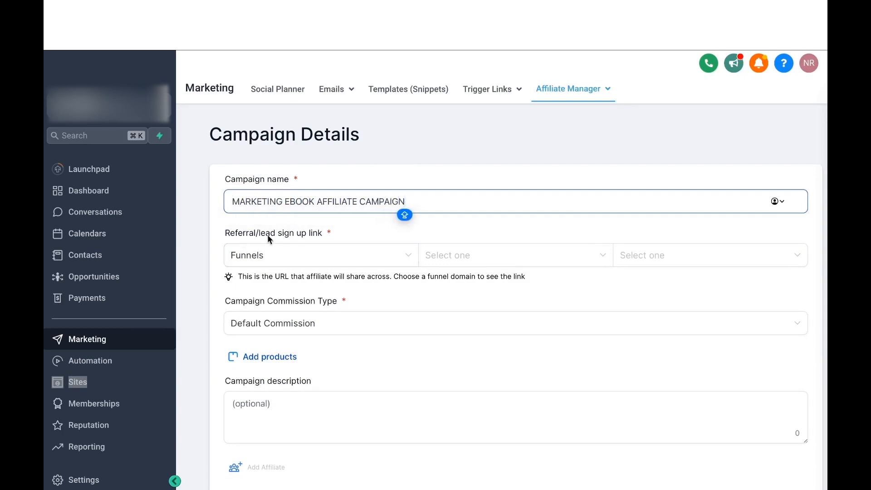
- Set the campaign's referral sign-up link to the OPT-IN page of the MARKETING EBOOK $100 funnel
click(273, 256)
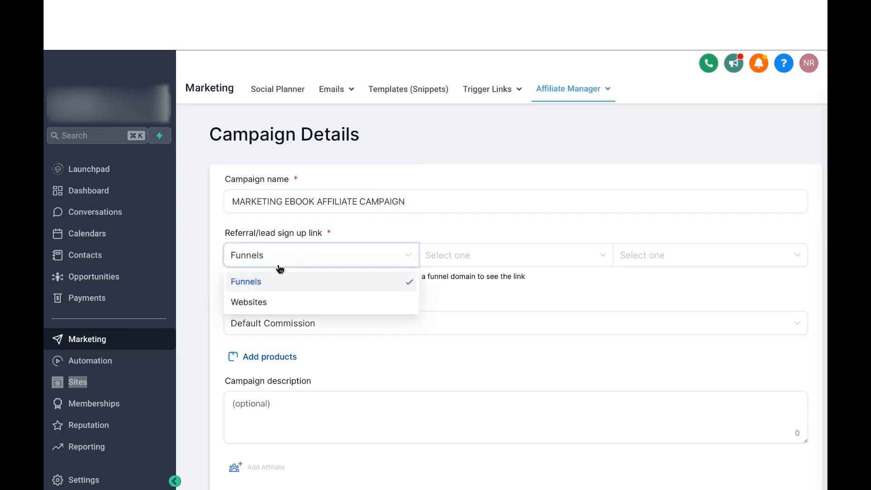
click(350, 231)
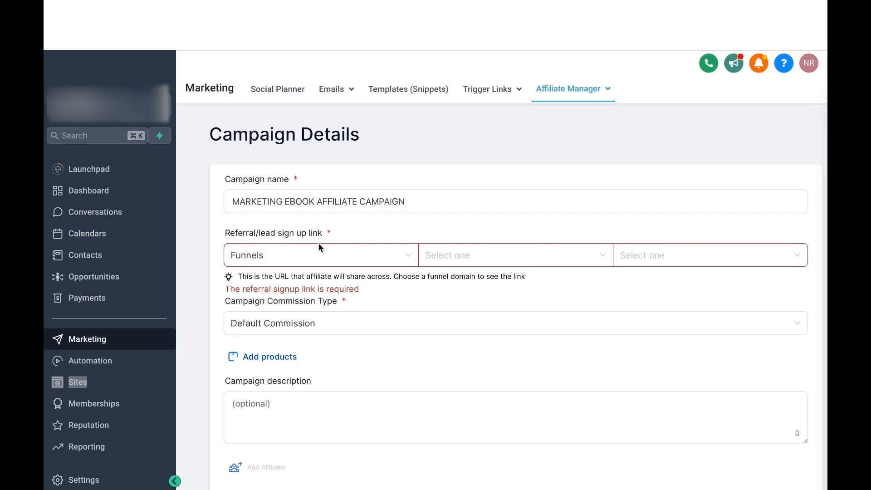
click(433, 259)
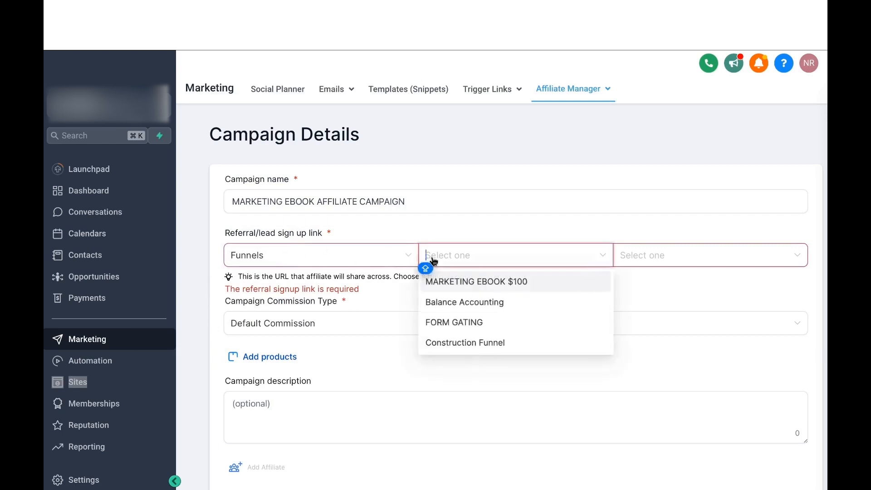
click(451, 284)
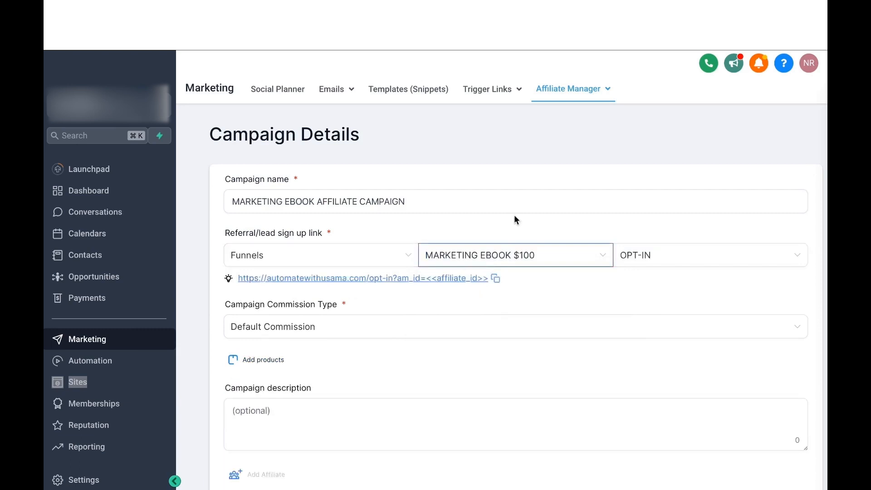
click(659, 255)
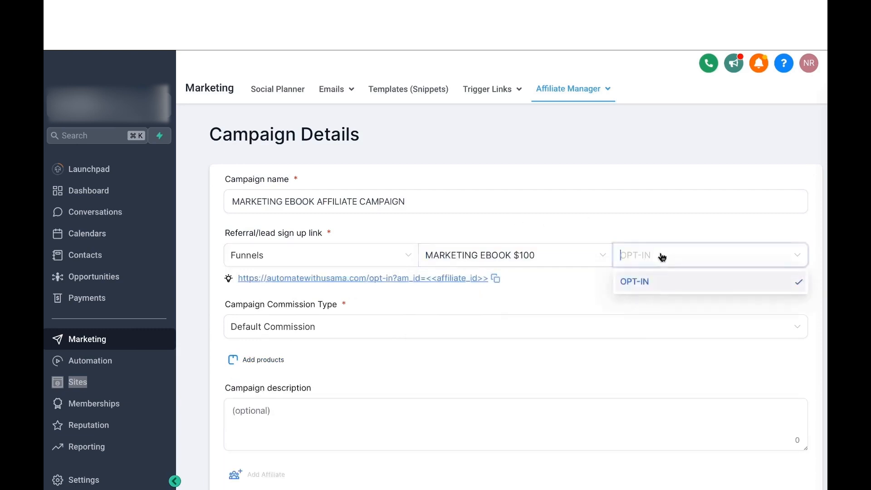
click(652, 283)
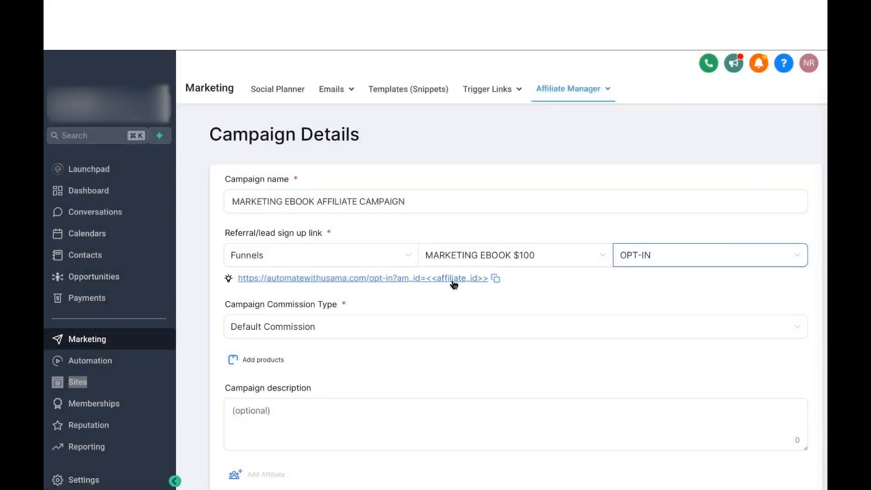
- Set the campaign commission type to Product Based Commission and add the Marketing Ebook product
click(288, 323)
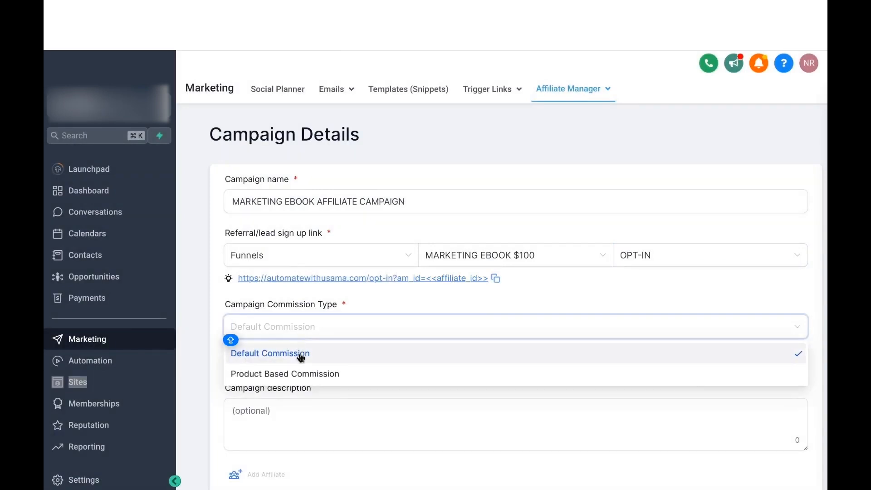
click(301, 374)
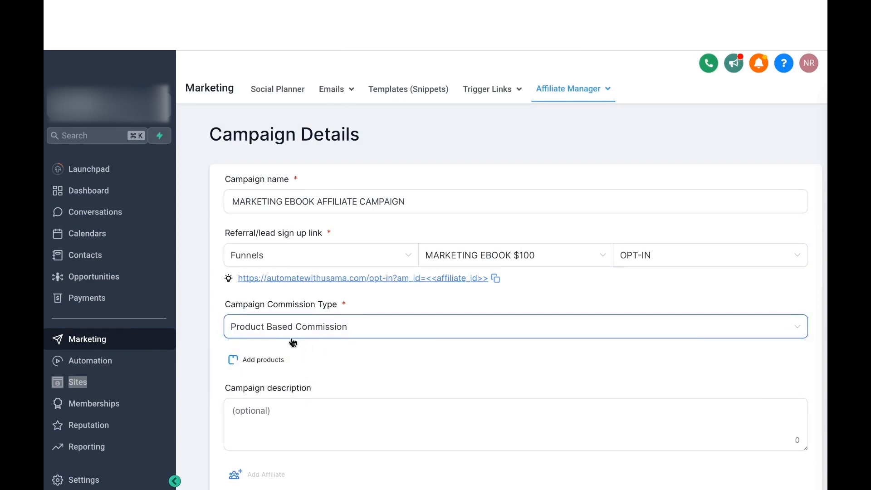
click(274, 362)
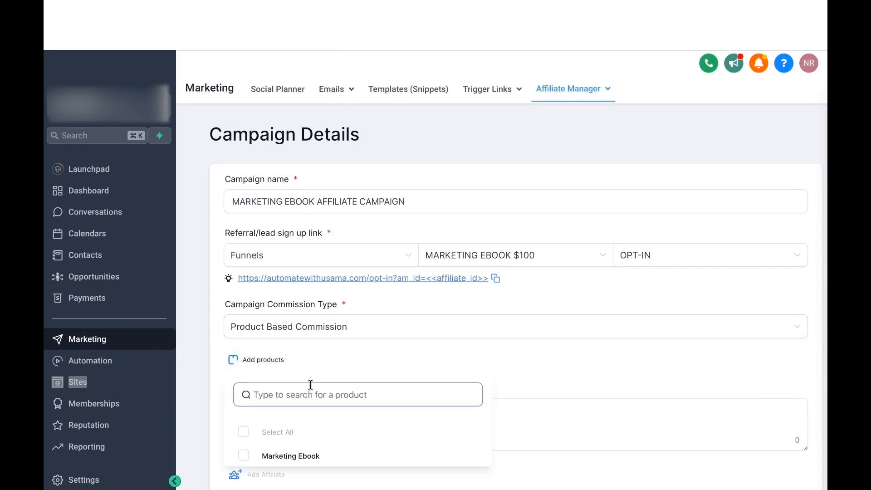
click(248, 457)
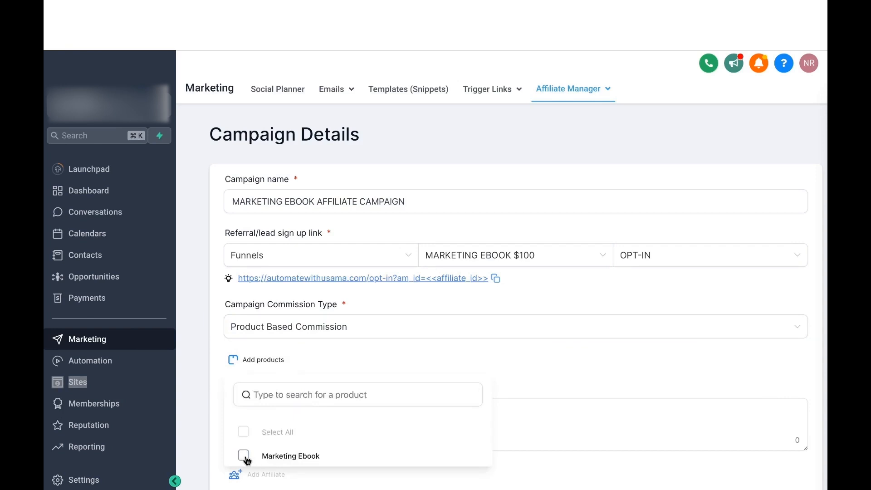
click(402, 372)
- Set the Marketing Ebook product's percentage commission to 20%
scroll(402, 372, down, 2)
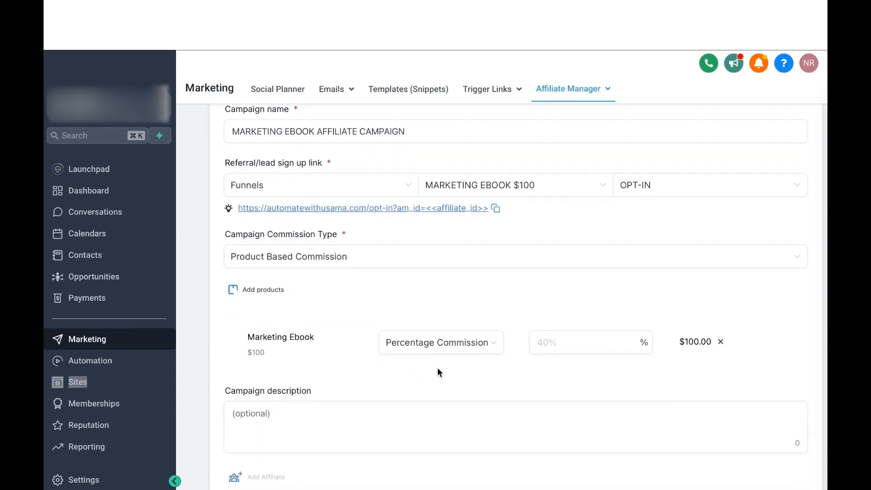
click(437, 354)
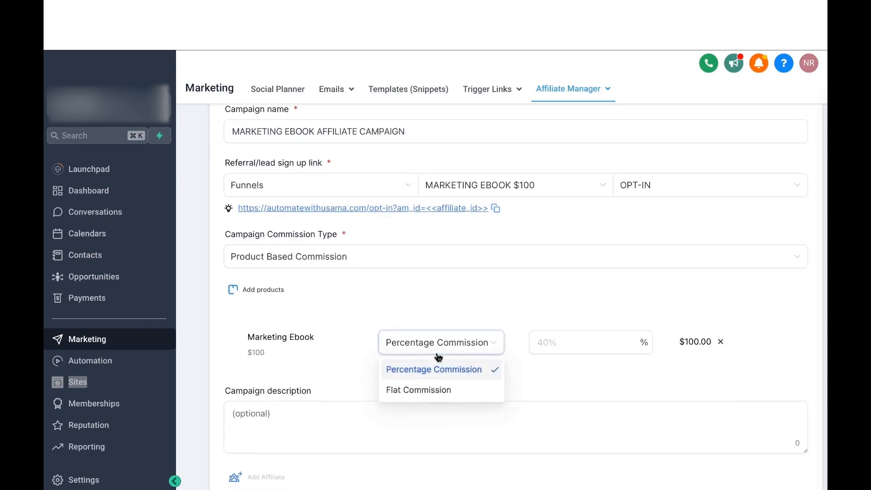
click(542, 343)
text(20)
click(573, 273)
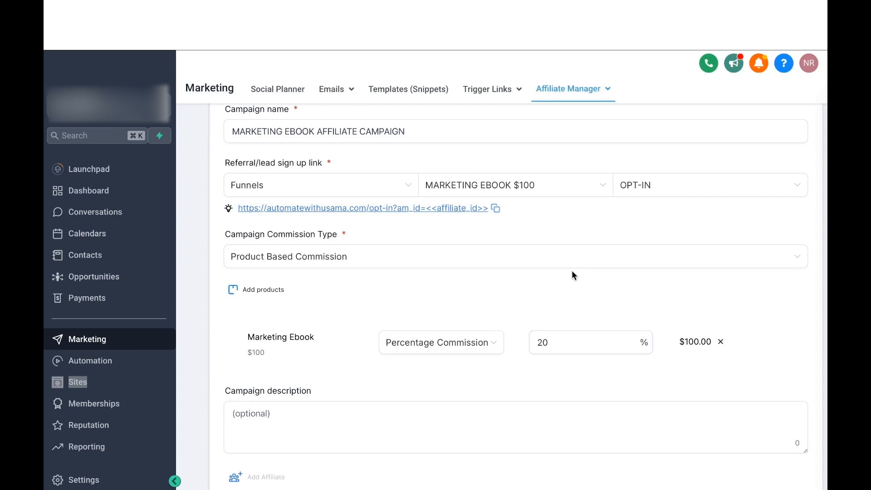
- Look over the campaign description and affiliate fields, and set the pay-out frequency to Pay - 30
scroll(572, 270, down, 2)
click(252, 335)
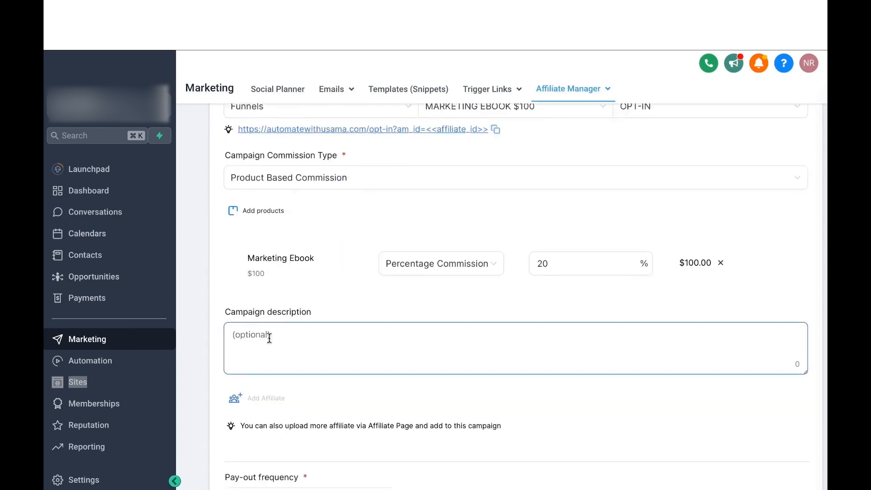
scroll(272, 338, down, 2)
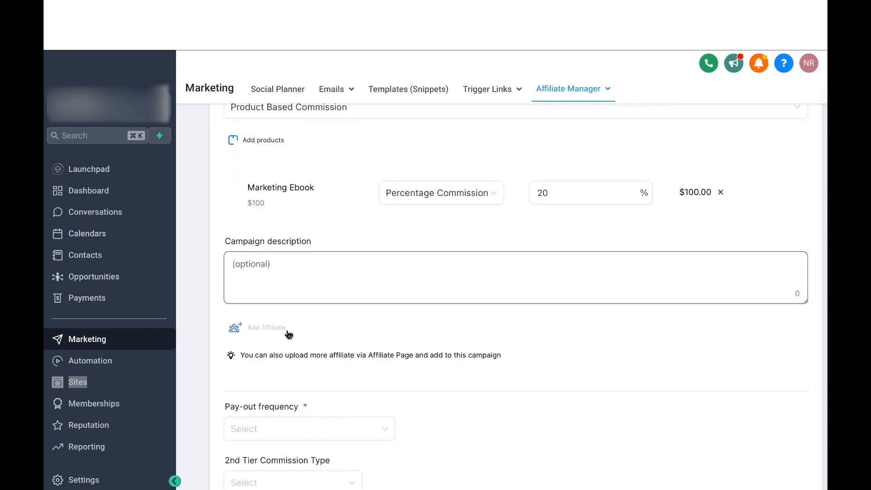
scroll(288, 333, down, 2)
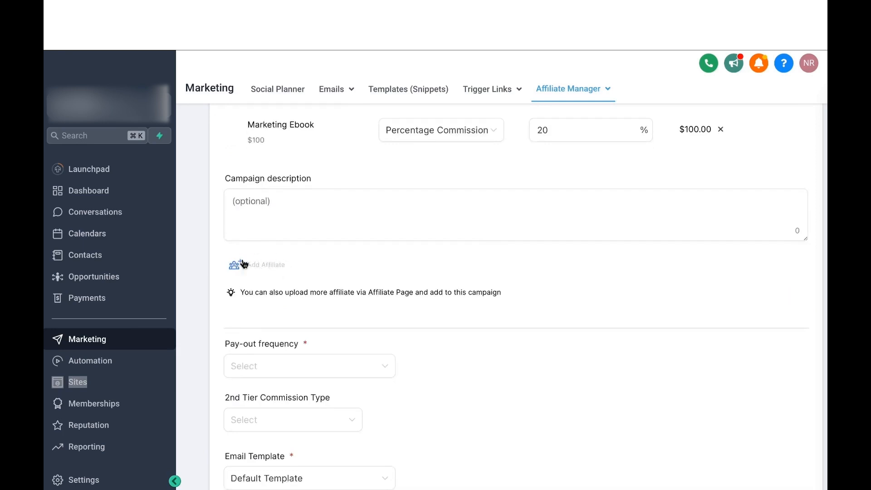
scroll(271, 276, down, 1)
scroll(273, 277, down, 1)
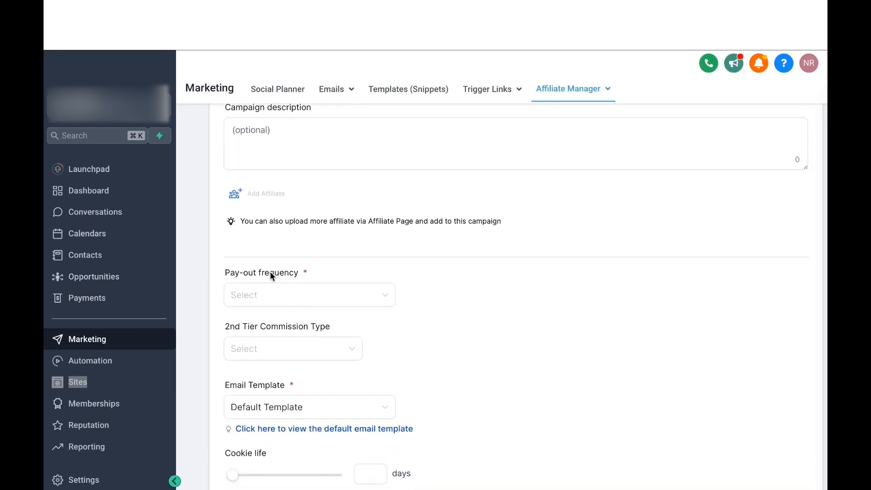
click(276, 287)
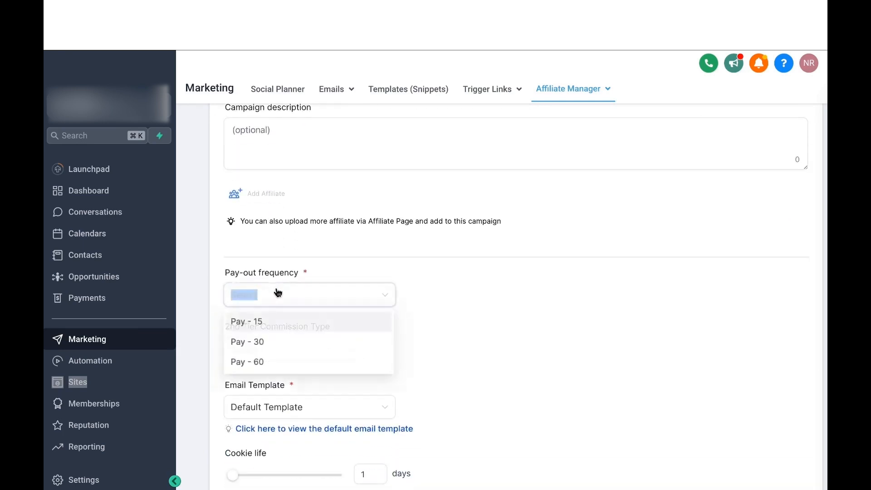
click(266, 349)
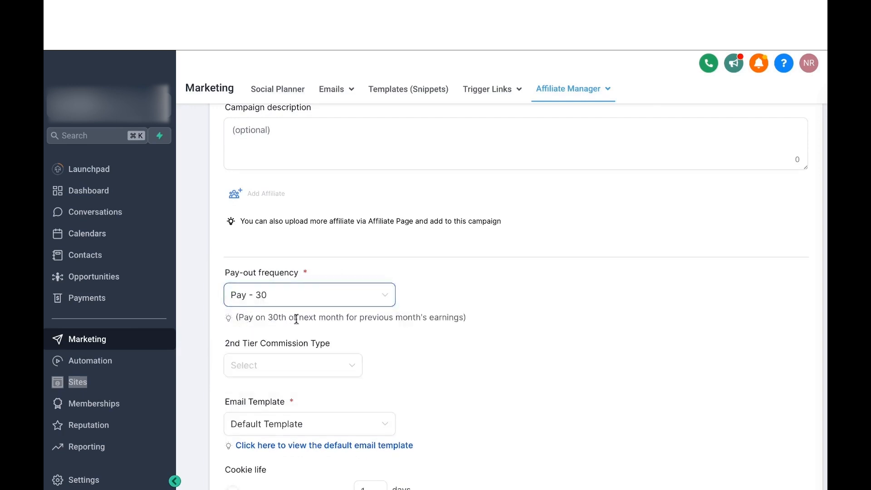
- Examine the campaign's 2nd tier commission type options and the email template and cookie life settings
scroll(277, 318, down, 3)
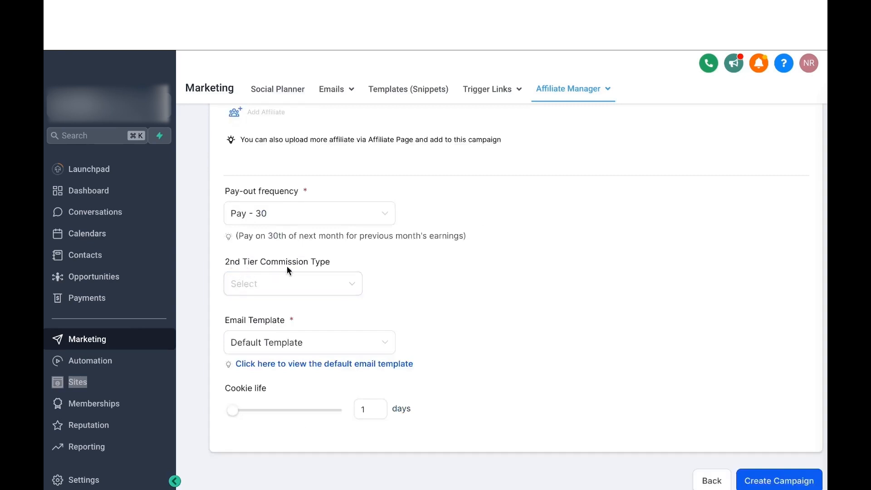
click(291, 278)
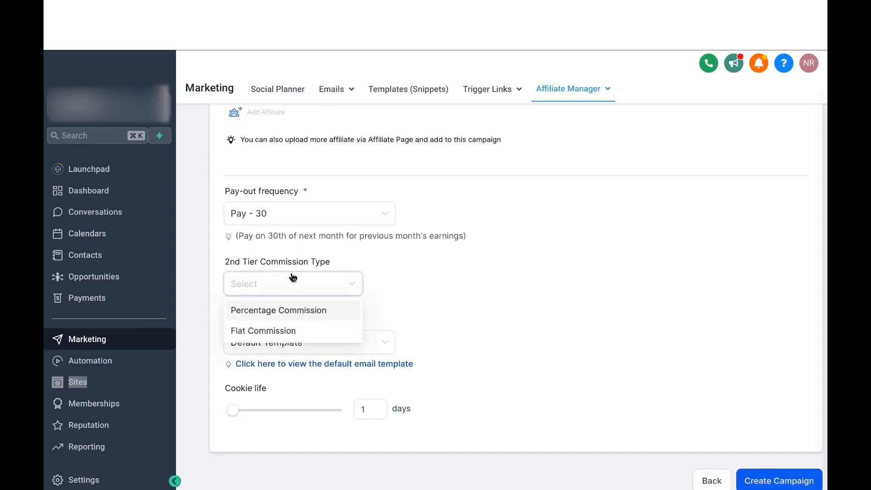
click(376, 269)
scroll(370, 306, down, 1)
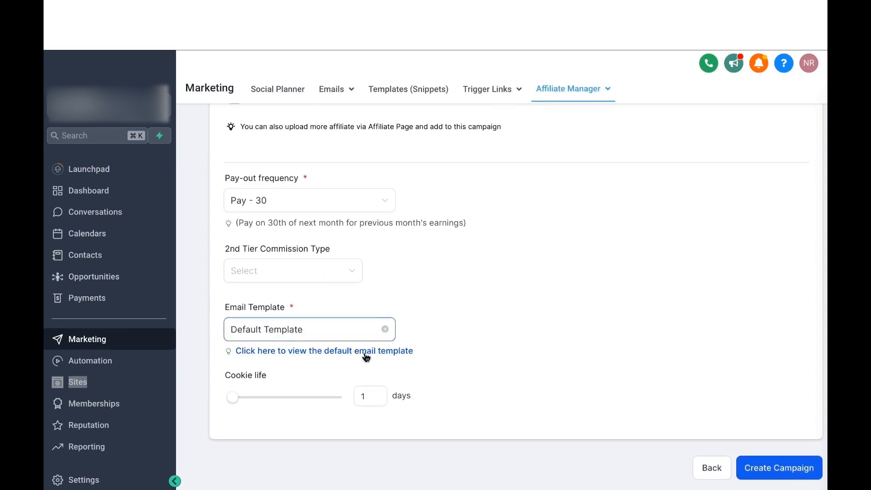
- Read through the default email template's content and check the campaign's Email Template setting
click(312, 356)
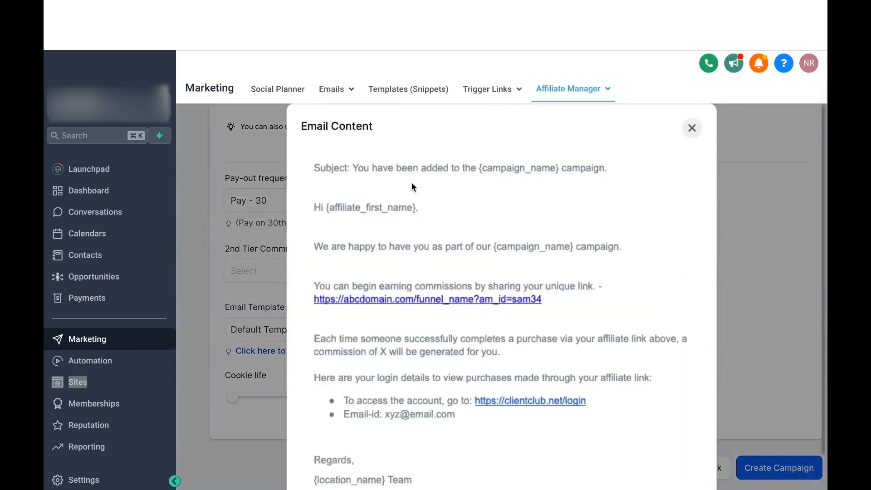
scroll(404, 159, down, 1)
scroll(404, 160, up, 1)
click(691, 128)
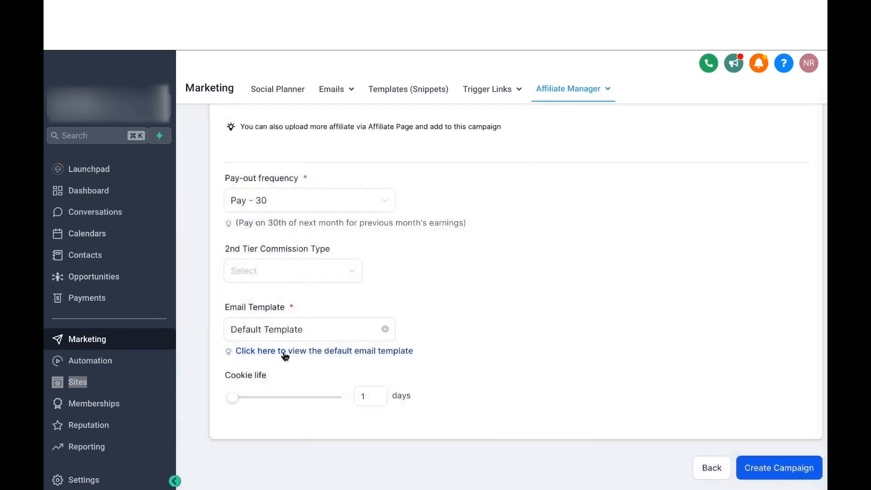
click(274, 333)
click(367, 277)
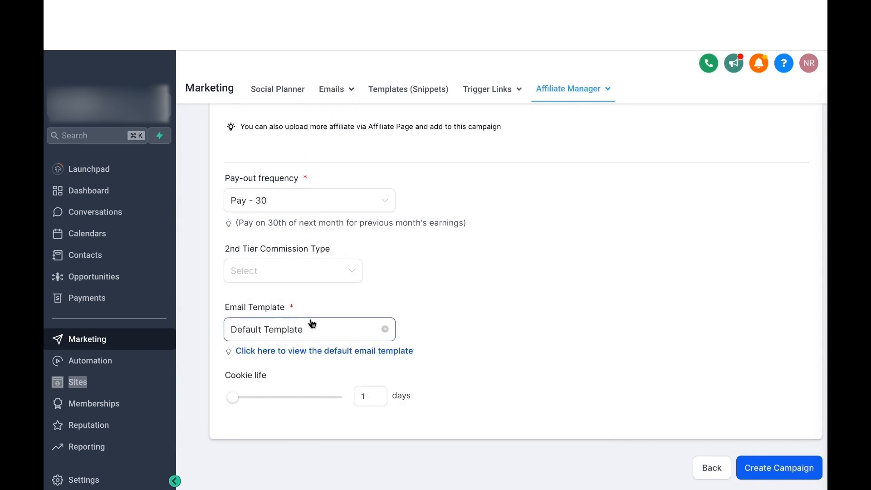
- Set the affiliate campaign's cookie life to 30 days
mouse_move(235, 401)
drag(235, 401, 264, 398)
double_click(378, 396)
text(30)
click(465, 354)
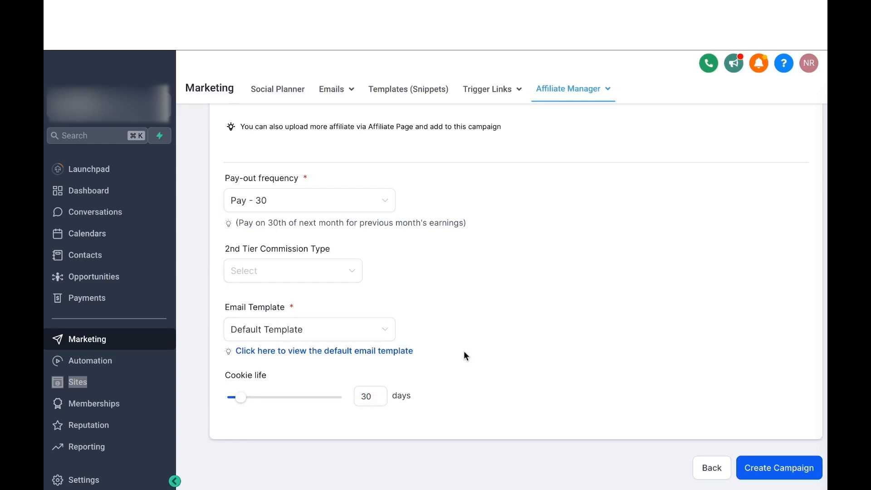
- Create the affiliate campaign and try to activate it from the campaign list
drag(464, 352, 551, 316)
scroll(551, 316, up, 7)
scroll(552, 316, down, 7)
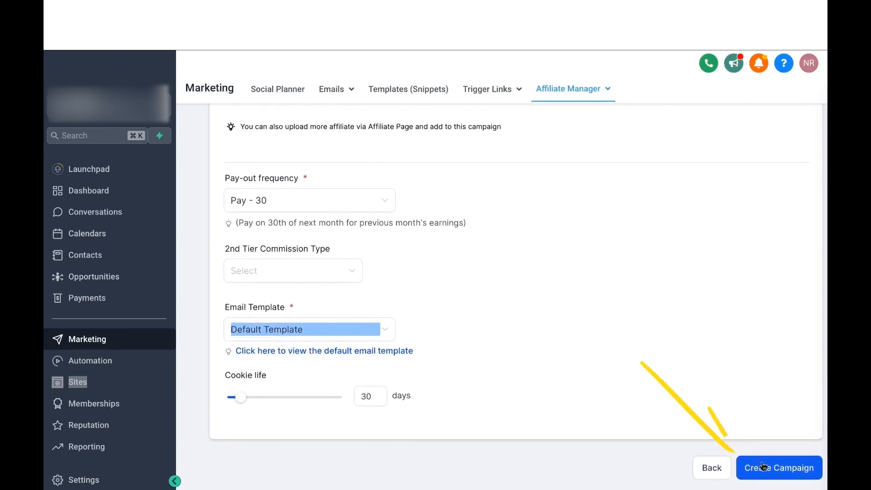
click(769, 468)
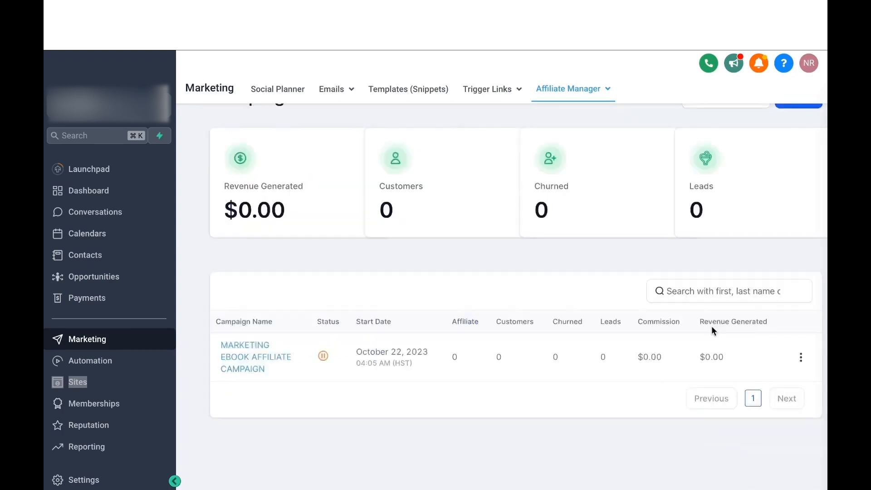
scroll(712, 330, up, 1)
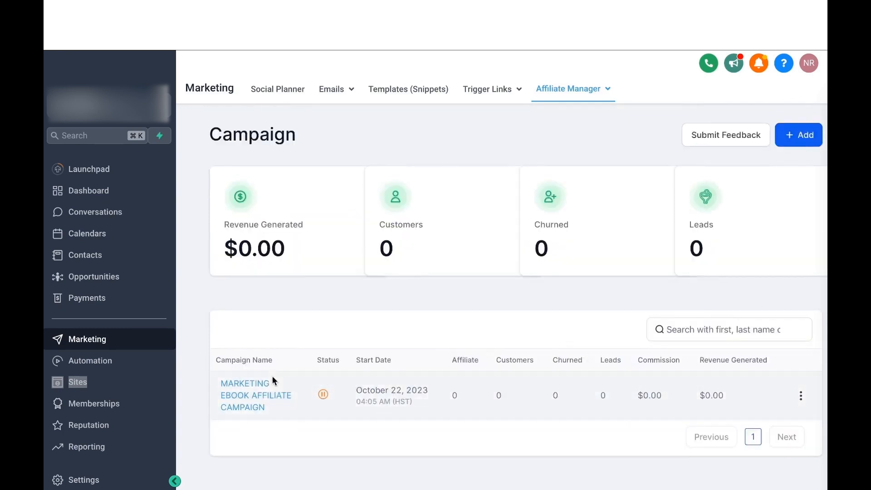
click(324, 395)
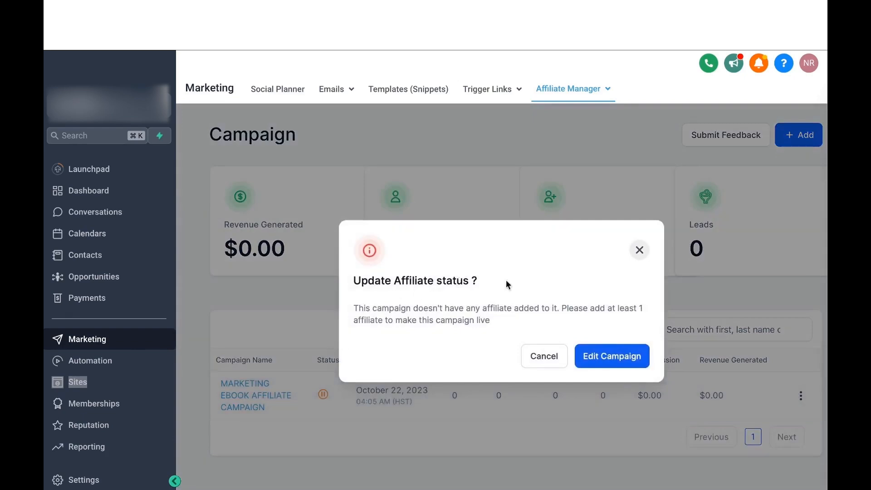
click(640, 250)
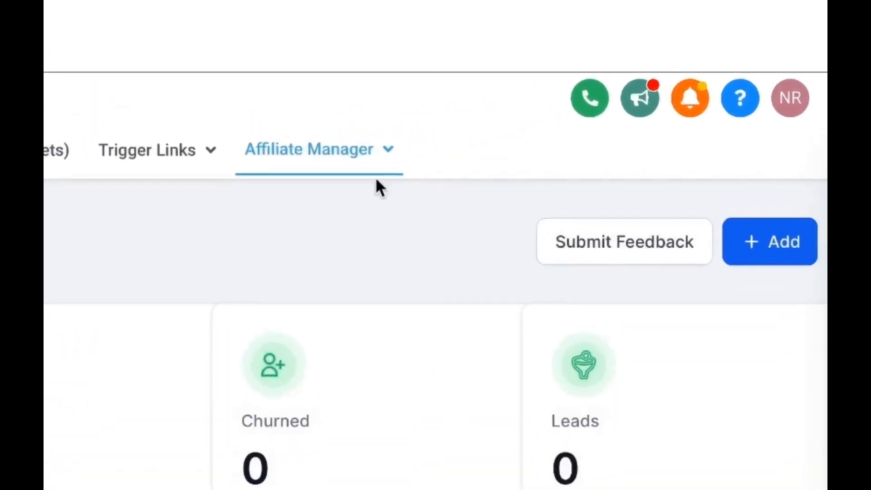
- Import three affiliates from the existing contacts, including the first and third contacts listed
mouse_move(464, 122)
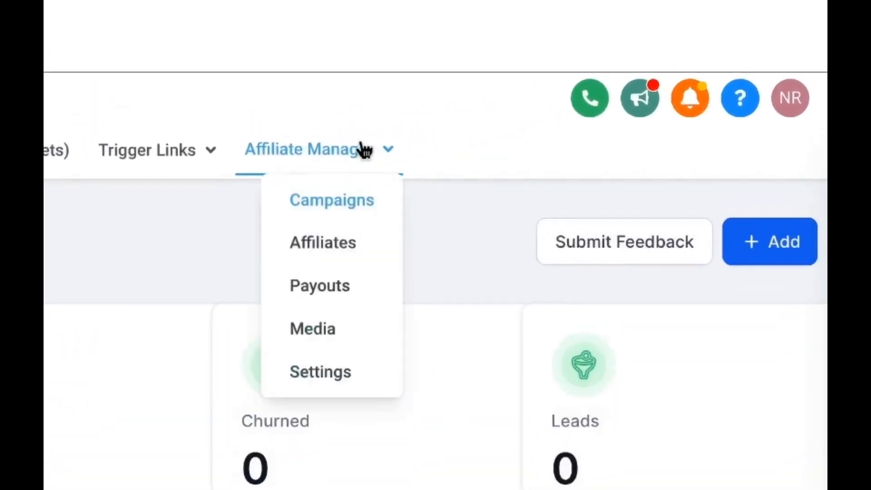
click(338, 248)
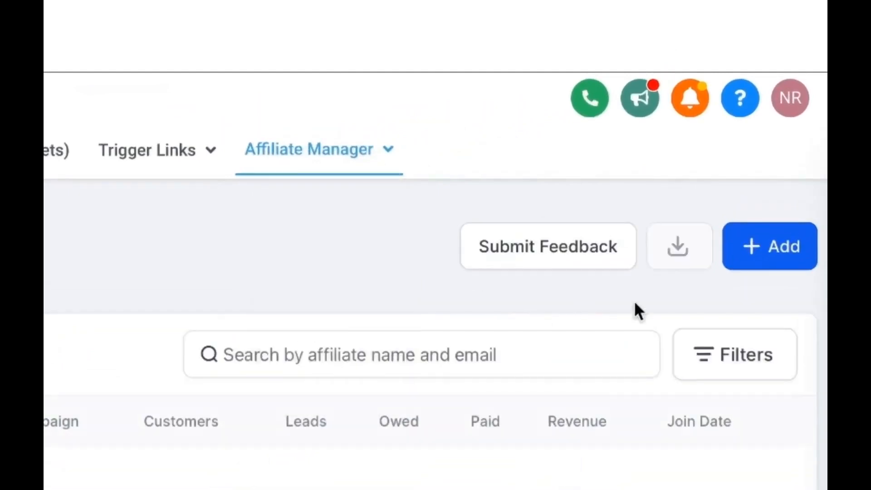
click(766, 255)
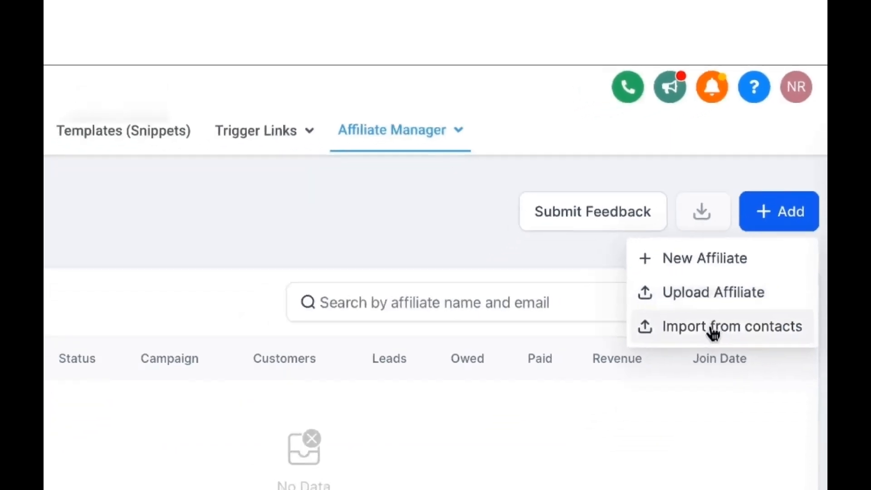
click(714, 334)
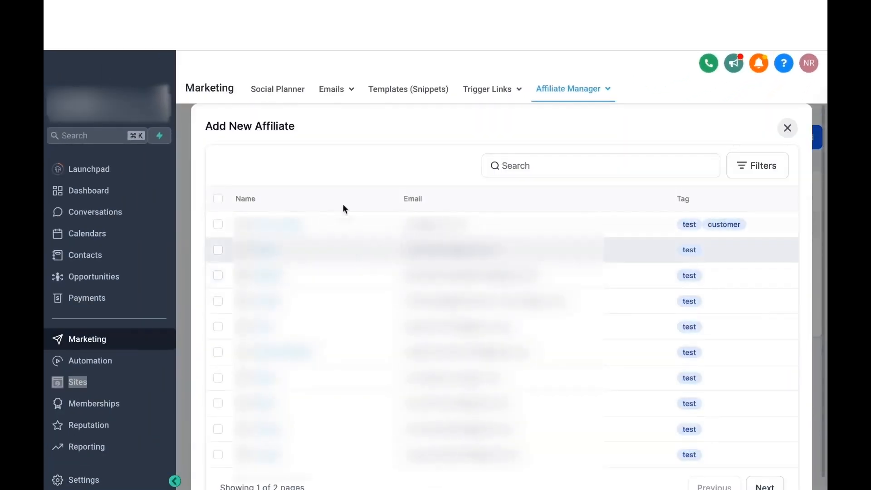
click(218, 224)
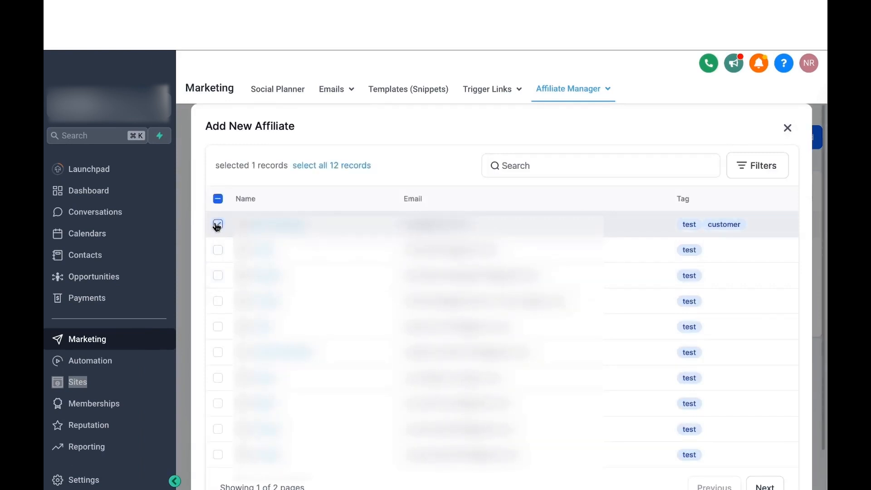
click(218, 276)
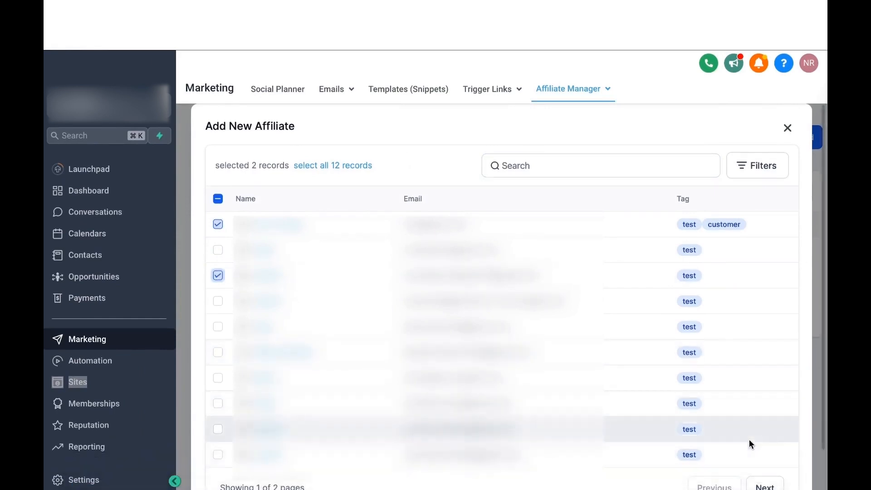
scroll(750, 444, down, 1)
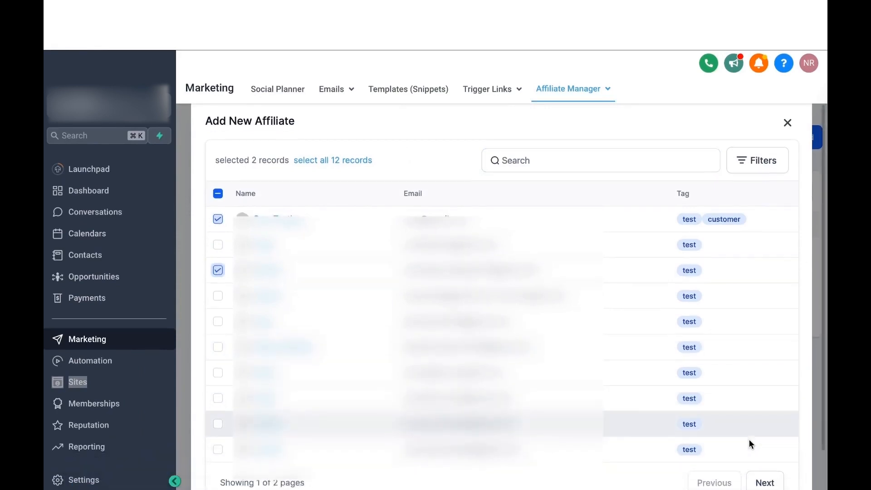
click(772, 474)
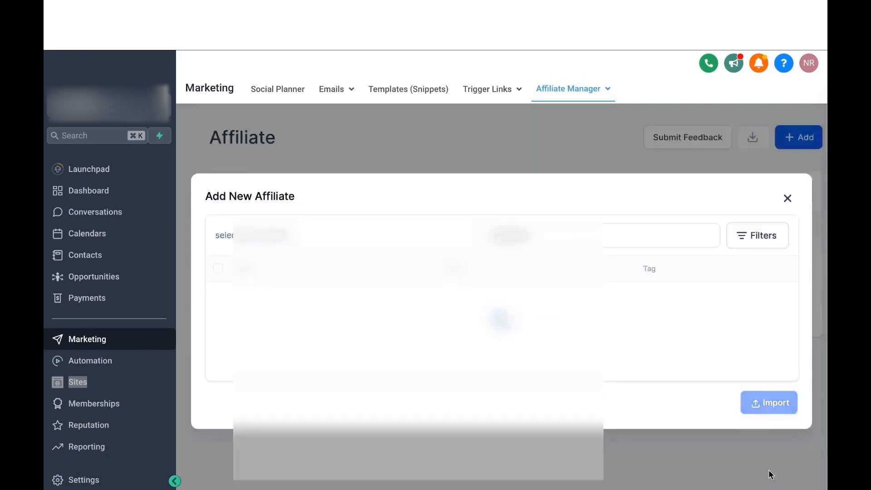
click(781, 413)
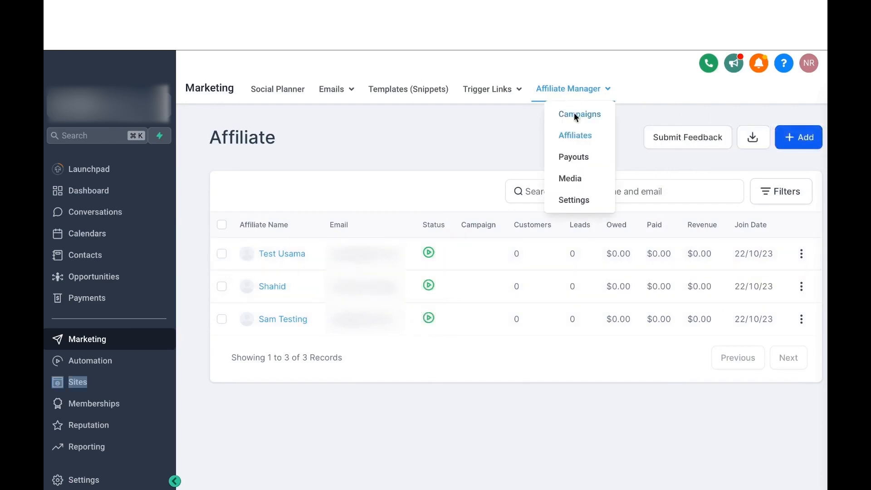
- Return to the campaign list and open the MARKETING EBOOK AFFILIATE CAMPAIGN for editing through its status prompt
click(575, 114)
scroll(493, 260, down, 1)
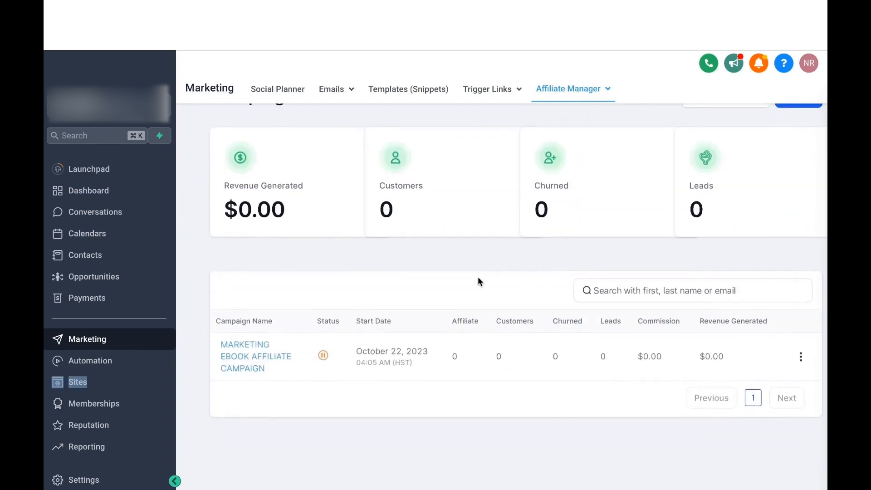
click(323, 358)
click(606, 357)
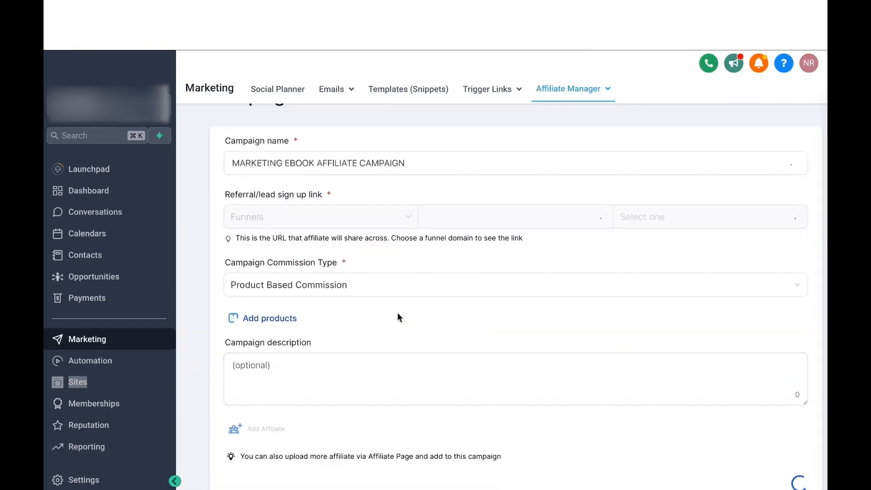
- Add the first and third affiliates listed to the MARKETING EBOOK AFFILIATE CAMPAIGN
scroll(398, 314, down, 2)
click(260, 329)
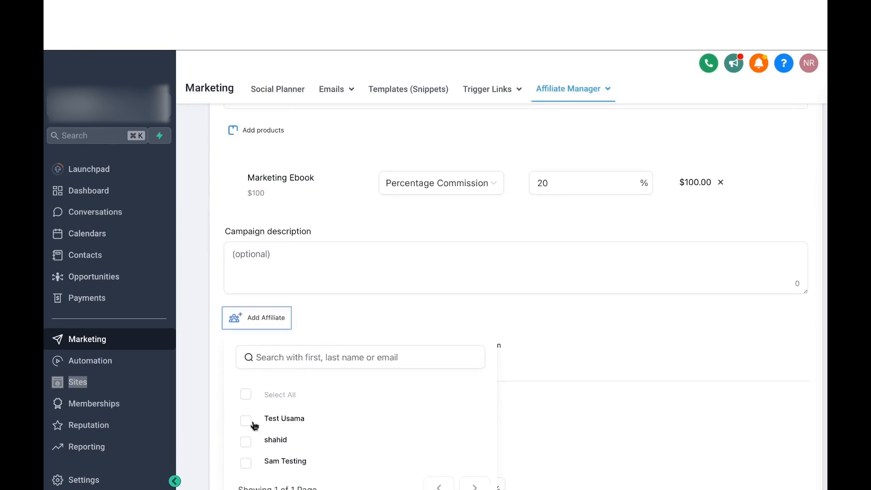
click(249, 420)
scroll(250, 431, down, 2)
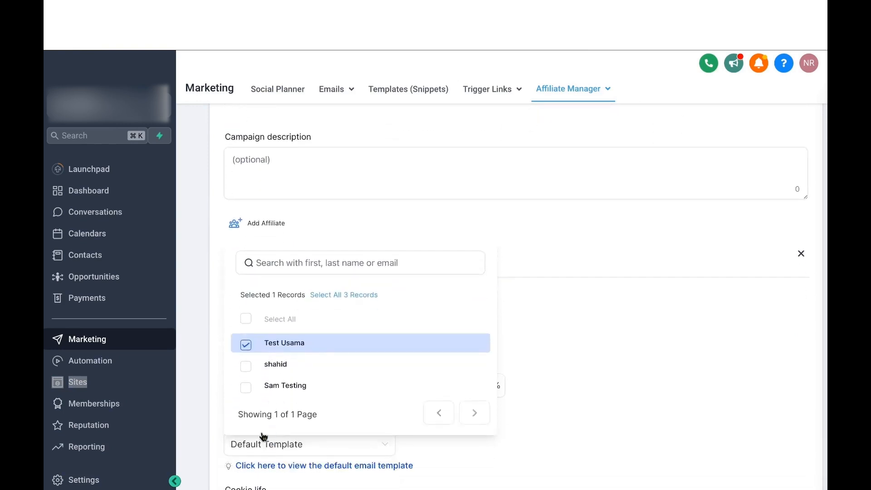
click(248, 395)
click(558, 366)
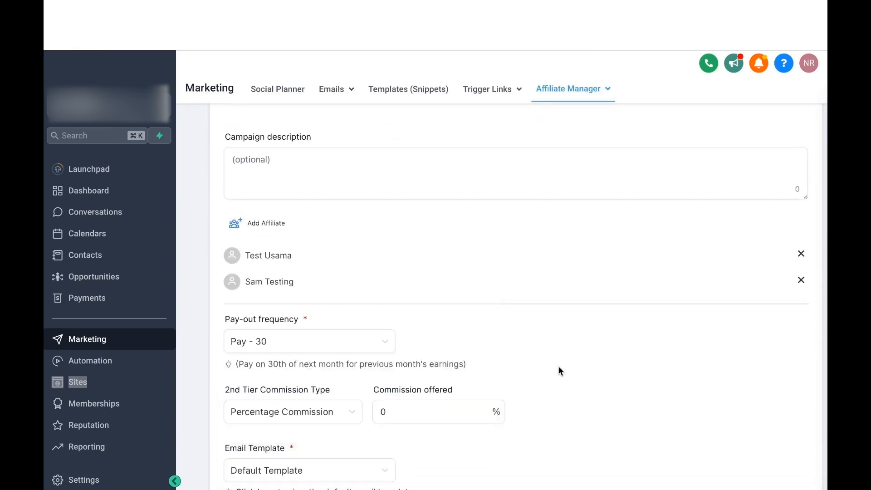
- Save the updated campaign and set its status to Active
scroll(561, 403, down, 5)
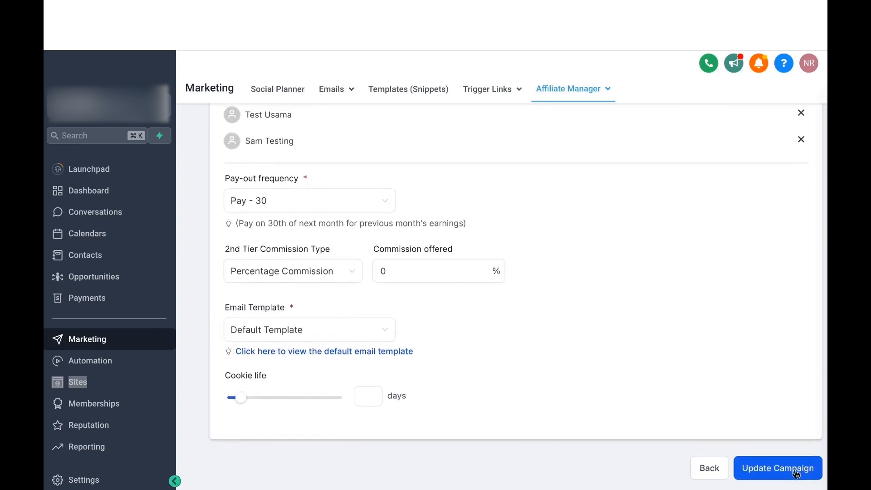
click(795, 471)
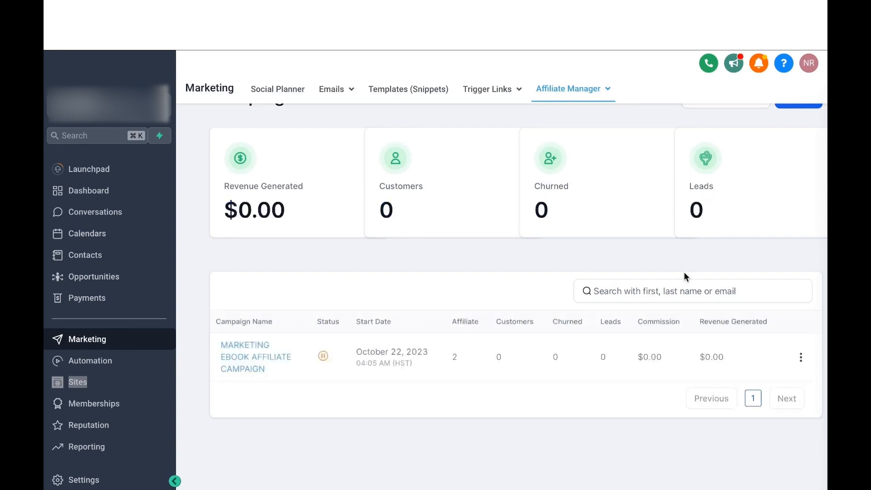
click(324, 357)
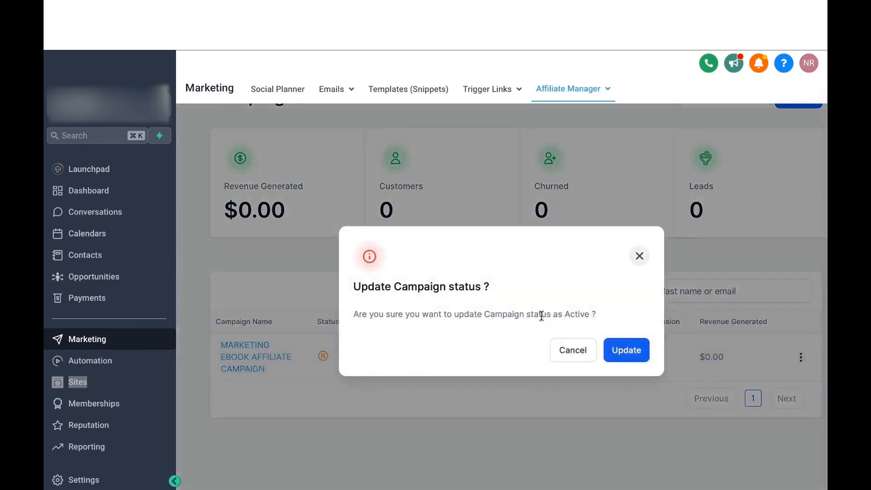
click(631, 351)
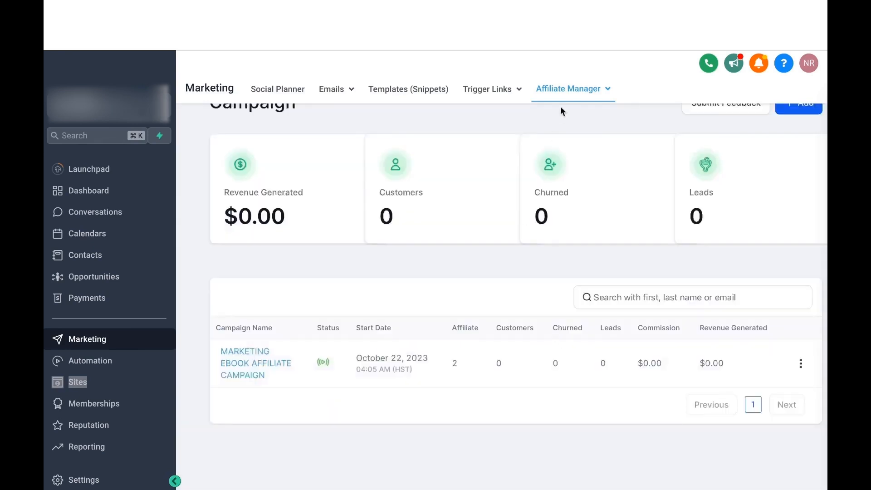
- View the affiliate payouts page, and choose the Capture.PNG file to add to the affiliate media
mouse_move(560, 90)
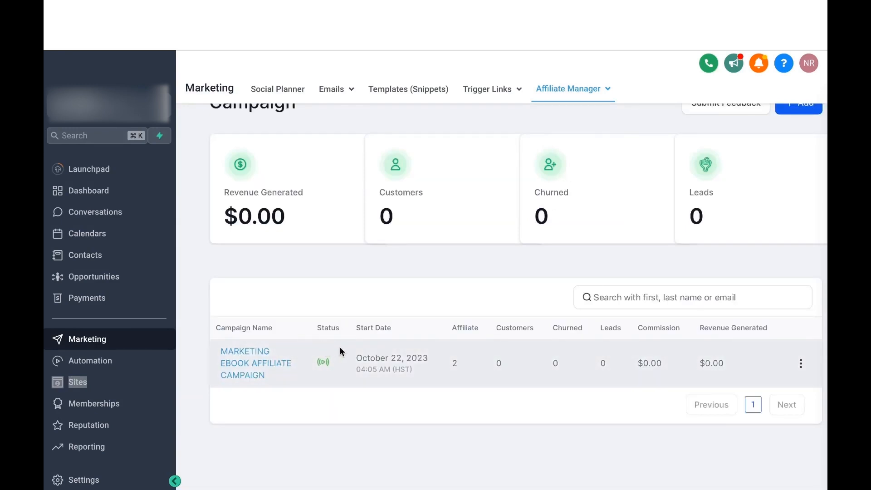
click(574, 157)
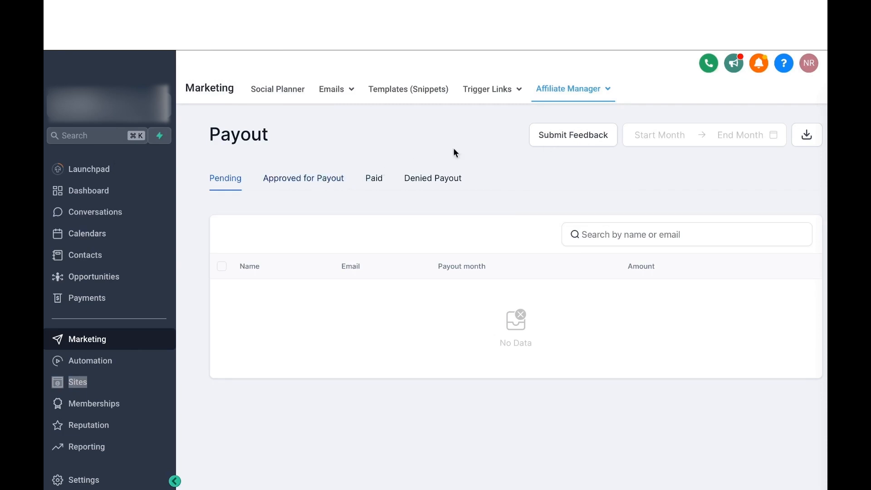
mouse_move(572, 88)
click(569, 178)
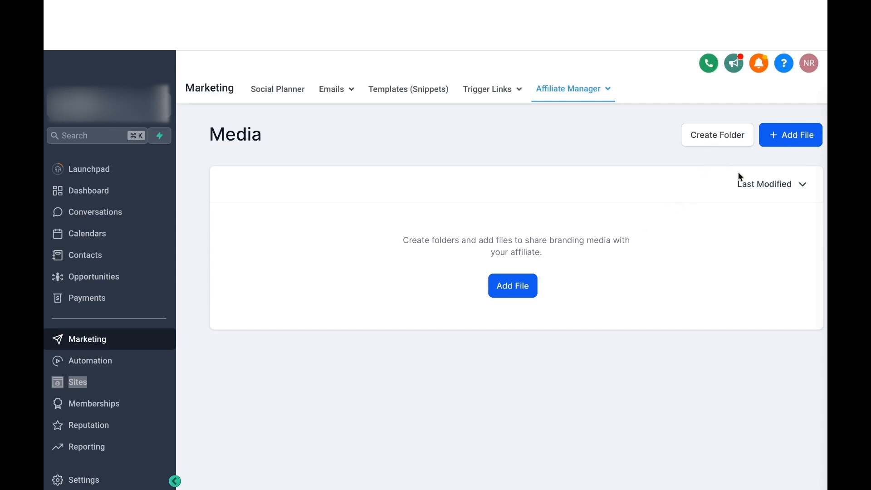
click(519, 285)
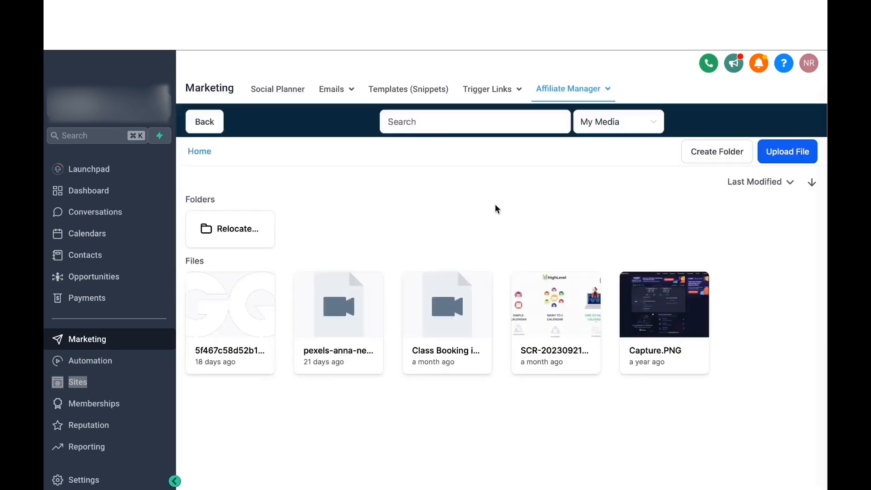
click(640, 328)
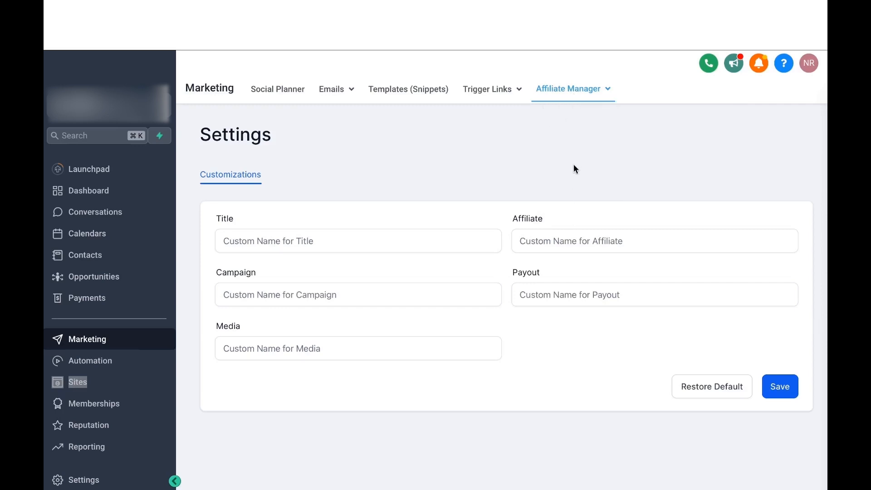
- In the Affiliate Manager settings, save AFFILIATE ASSETS as the custom name for Media and open the renamed section
click(270, 240)
click(538, 245)
click(547, 304)
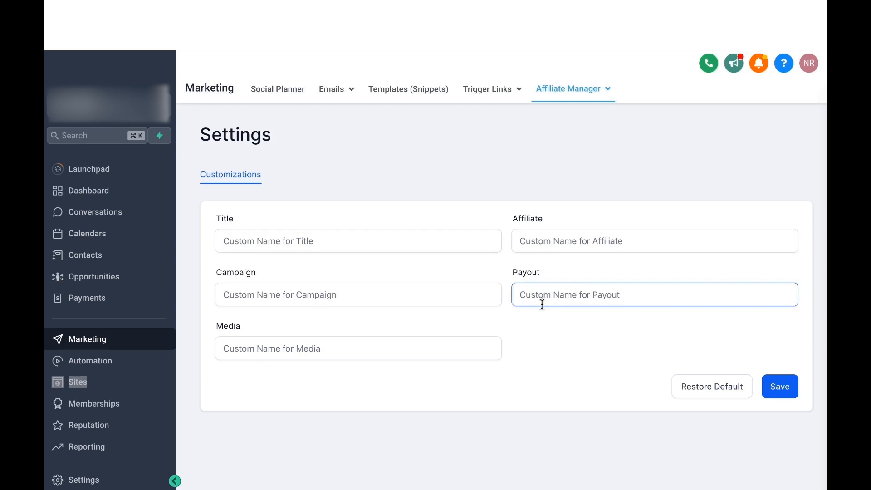
mouse_move(581, 97)
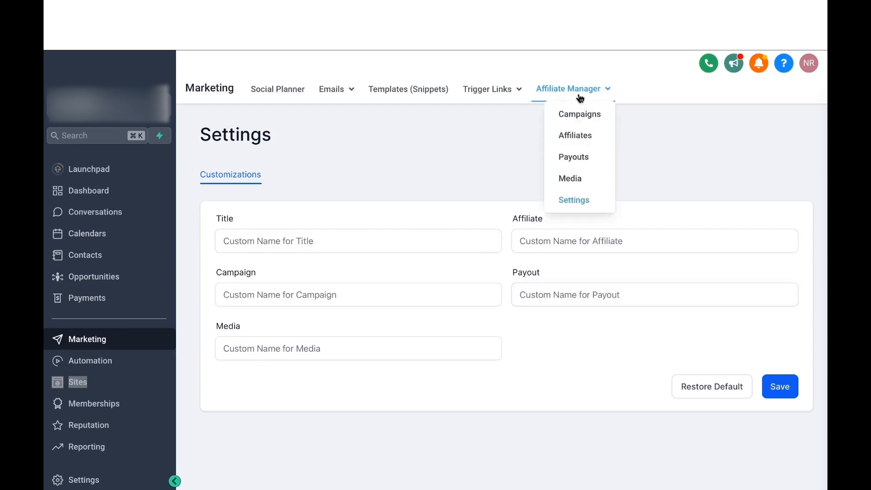
click(291, 351)
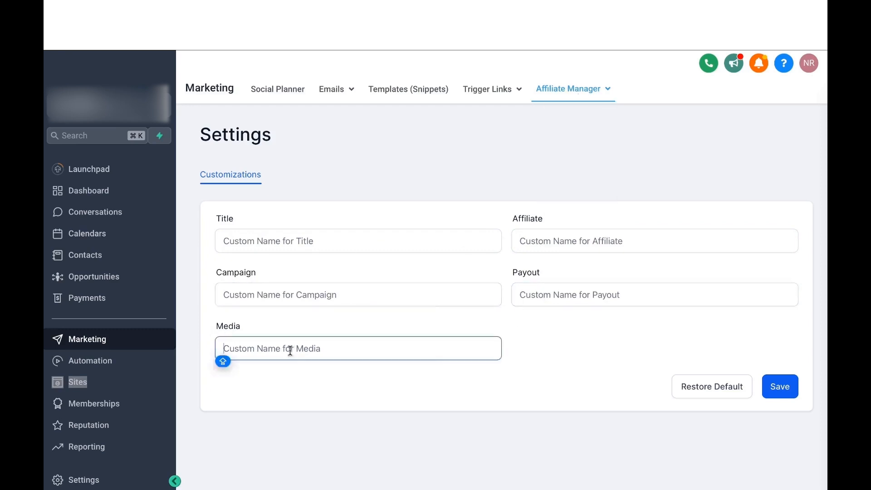
text(AFFILIATE AS)
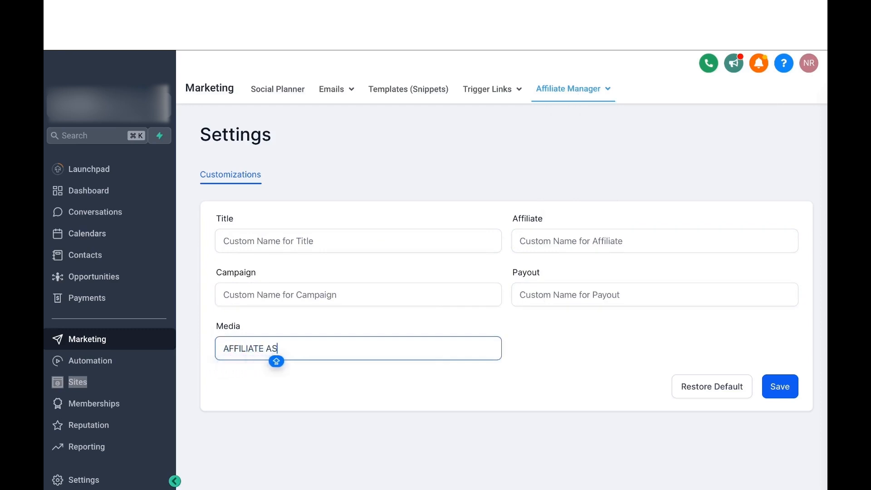
text(SETS)
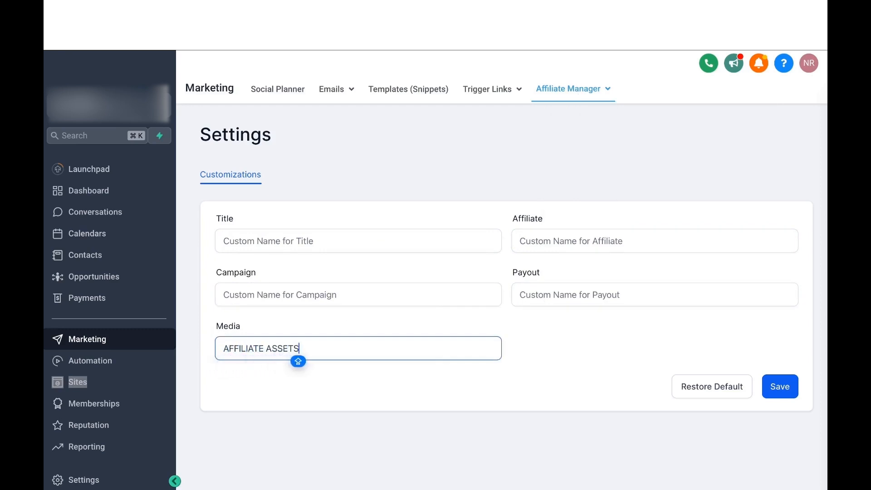
click(790, 387)
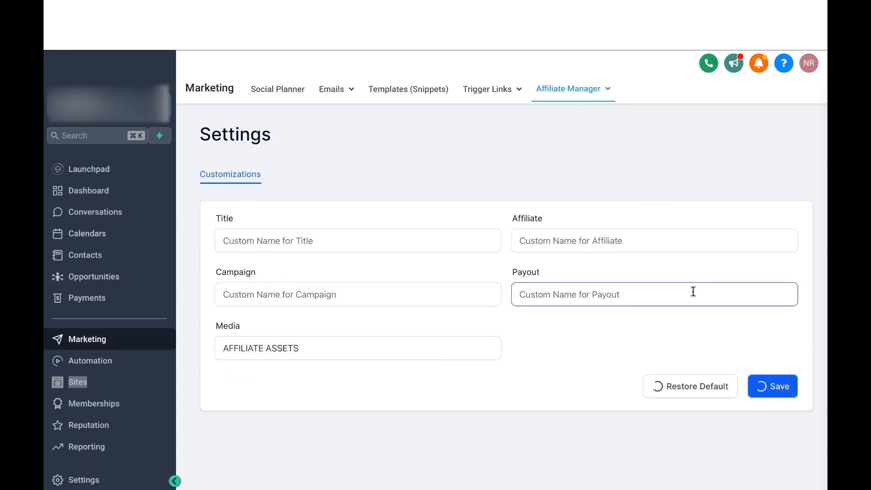
mouse_move(569, 94)
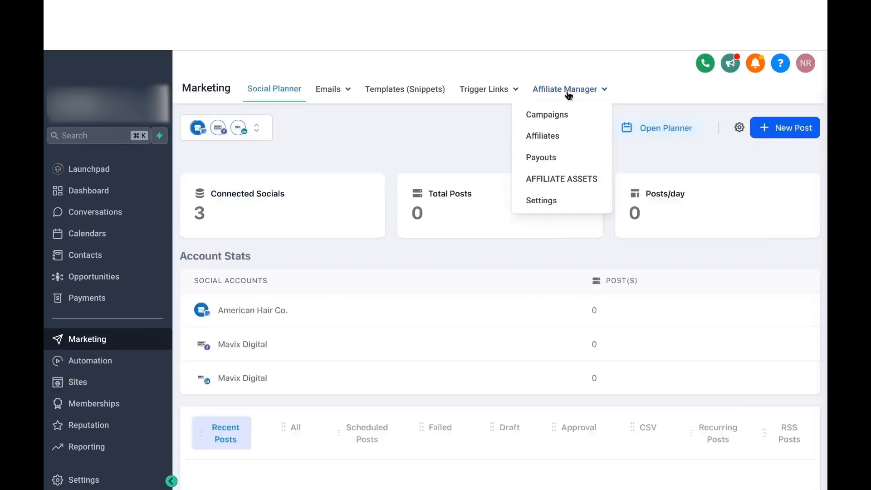
click(553, 182)
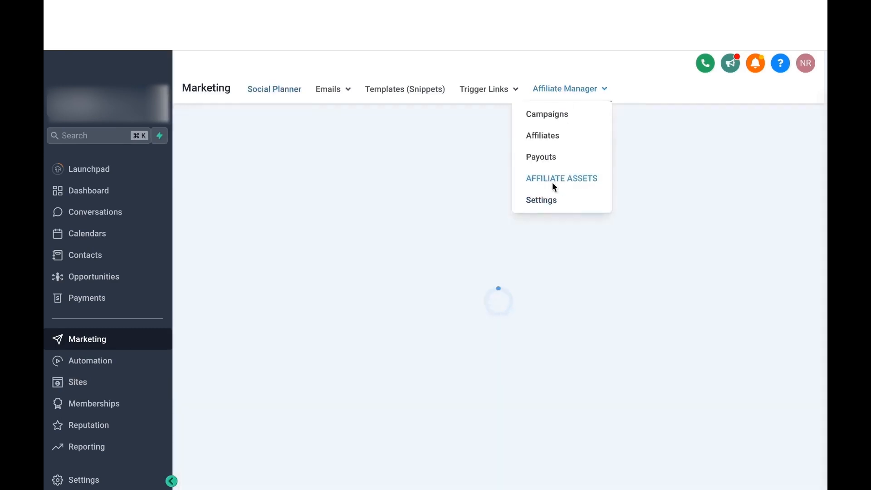